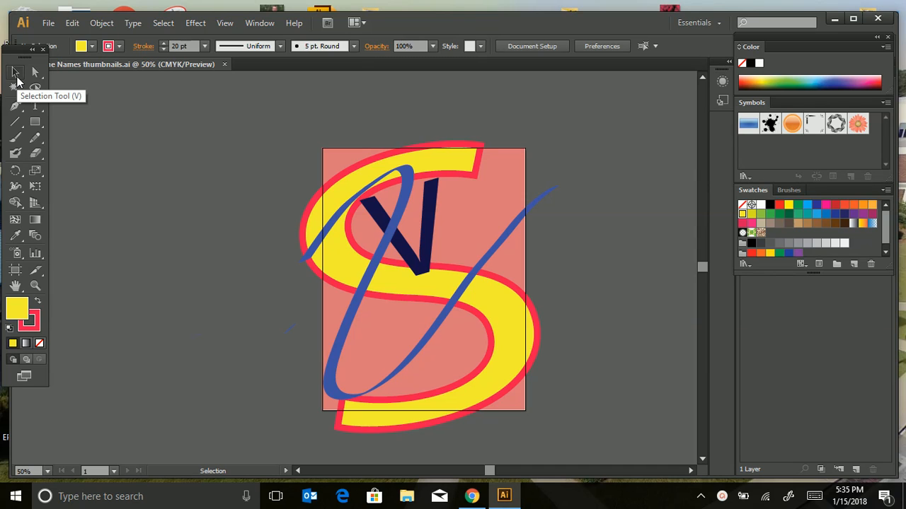
# Try no fill and solid colour on the large yellow S, and apply the default white-to-black linear gradient fill.
pyautogui.click(438, 172)
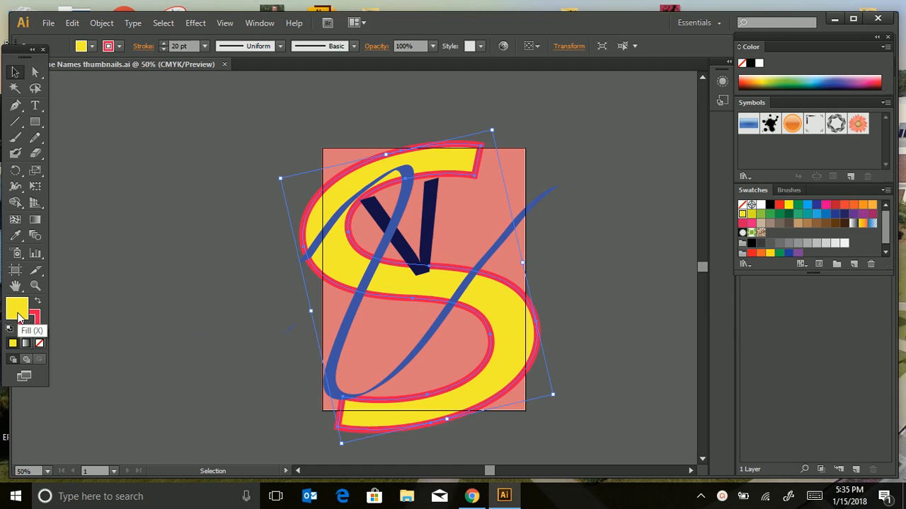
pyautogui.click(39, 344)
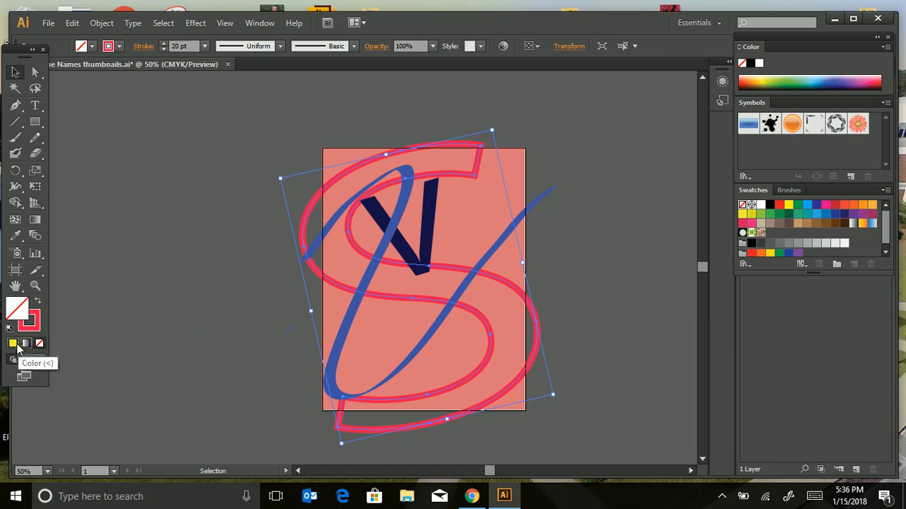
pyautogui.click(12, 344)
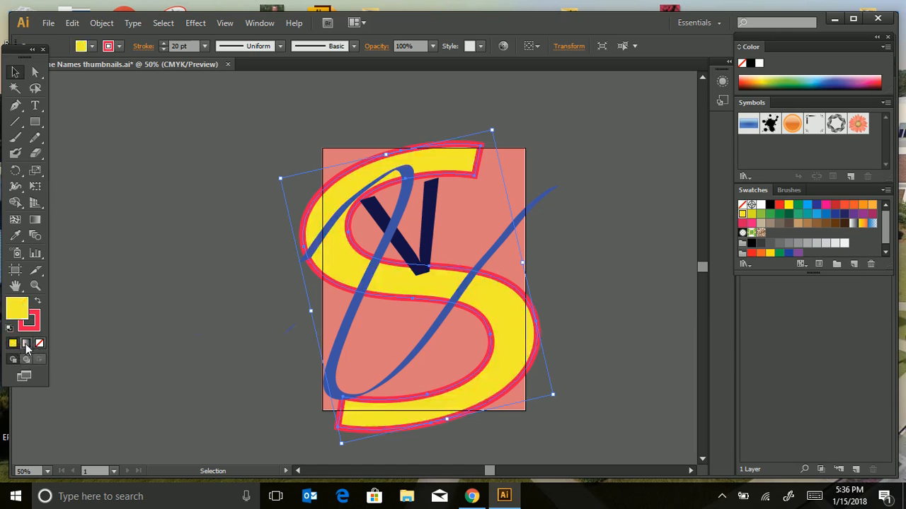
pyautogui.click(27, 344)
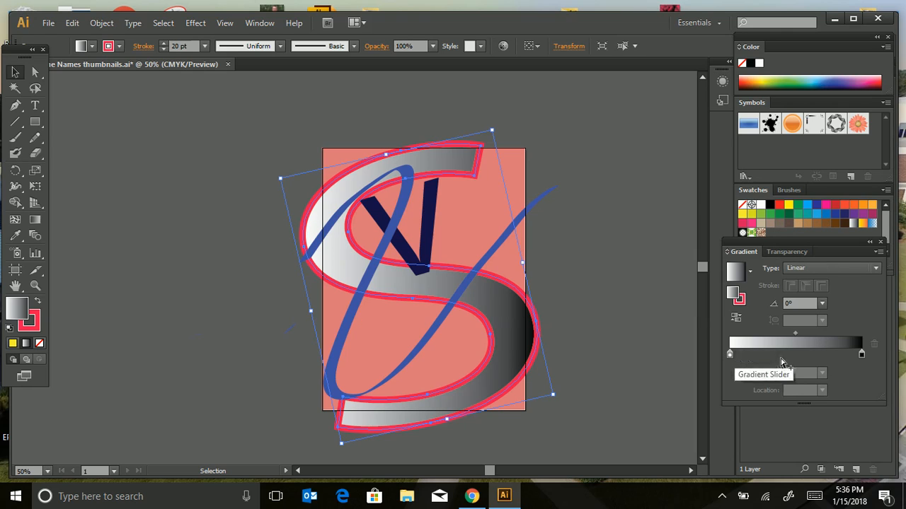
# Recolour the black end stop of the S's gradient with the yellow swatch.
pyautogui.click(862, 354)
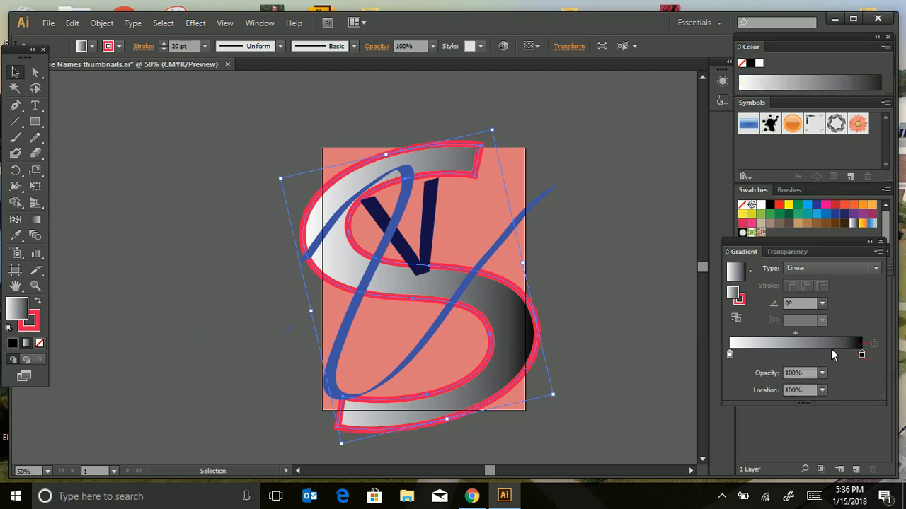
pyautogui.moveTo(862, 355)
pyautogui.mouseDown()
pyautogui.moveTo(774, 354)
pyautogui.moveTo(864, 354)
pyautogui.mouseUp()
pyautogui.doubleClick(861, 356)
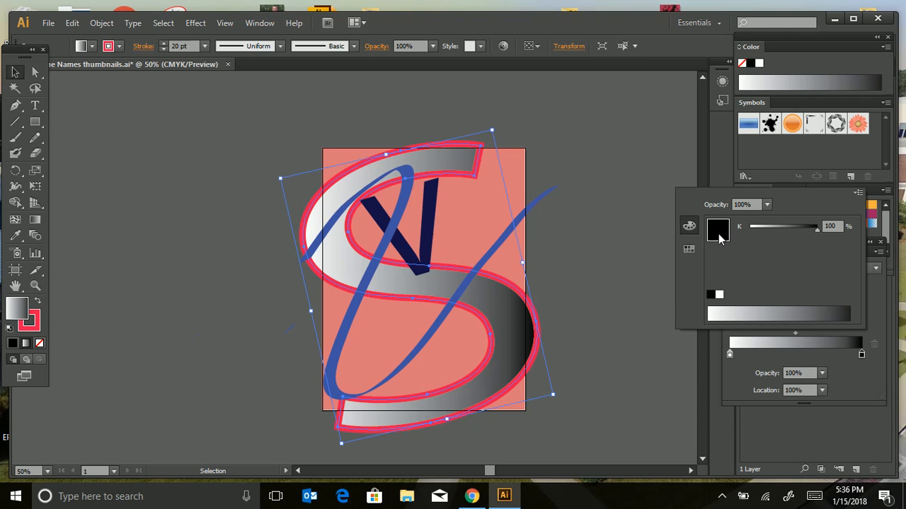
pyautogui.click(695, 249)
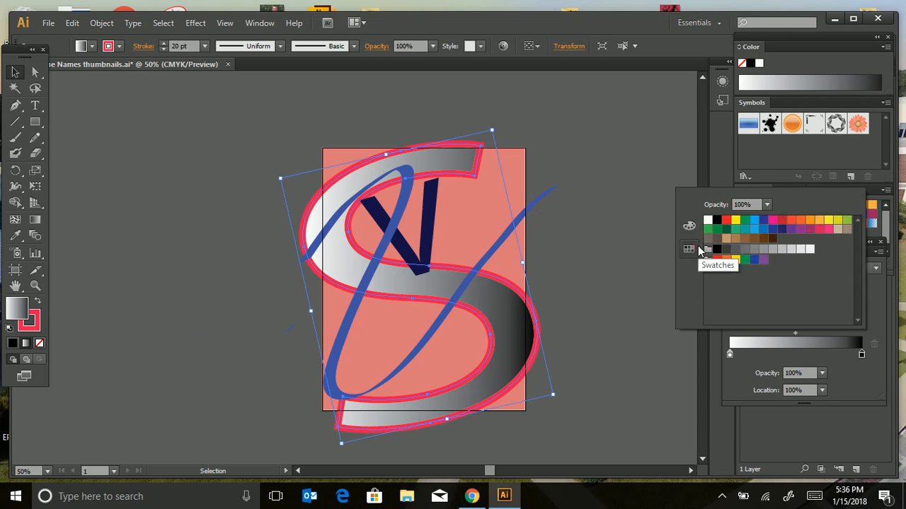
pyautogui.click(829, 222)
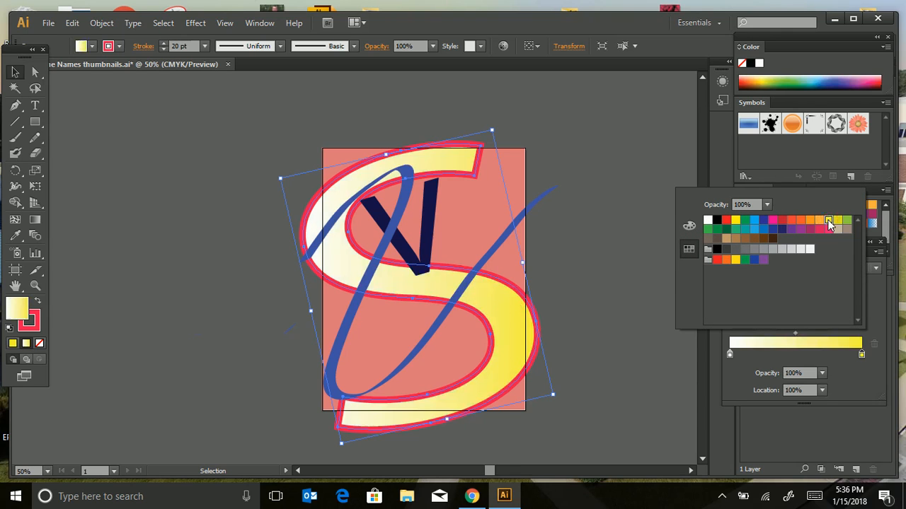
pyautogui.click(870, 382)
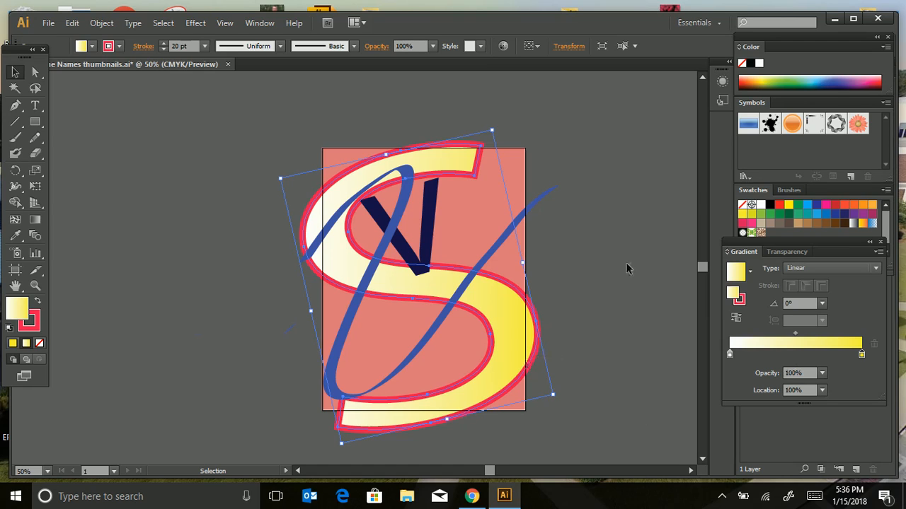
pyautogui.press('a')
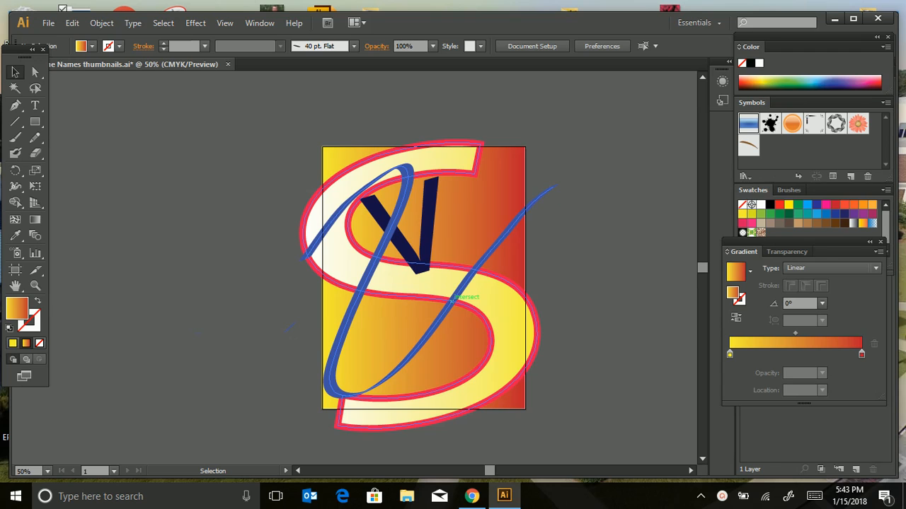
# Set the stroke weight of the blue brush-drawn V to 2 pt.
pyautogui.click(398, 313)
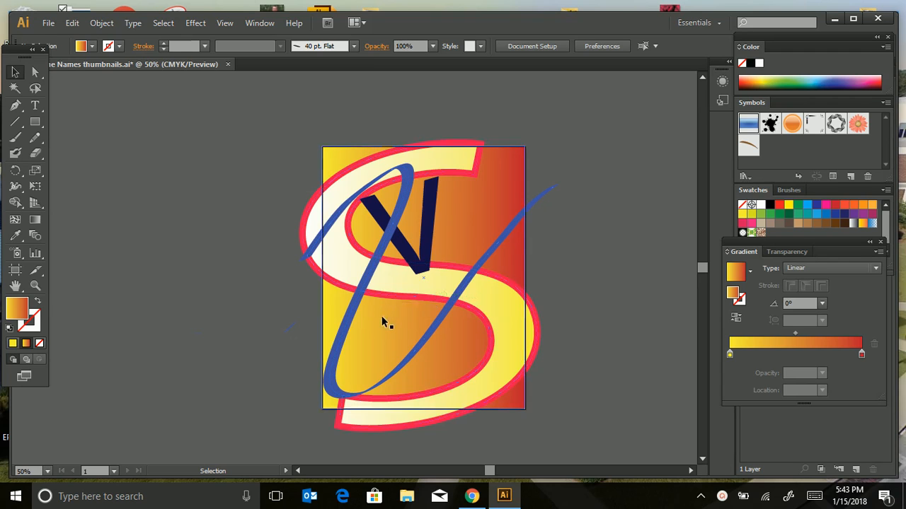
pyautogui.click(372, 301)
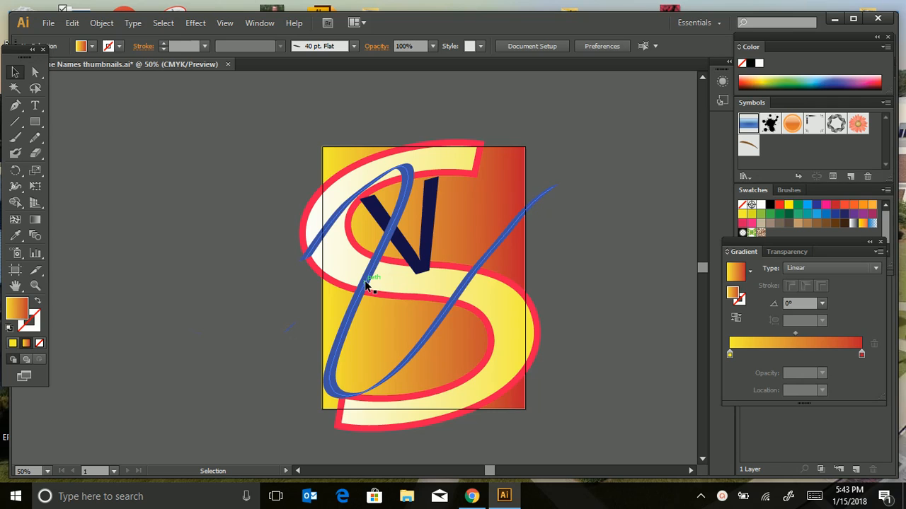
pyautogui.click(361, 279)
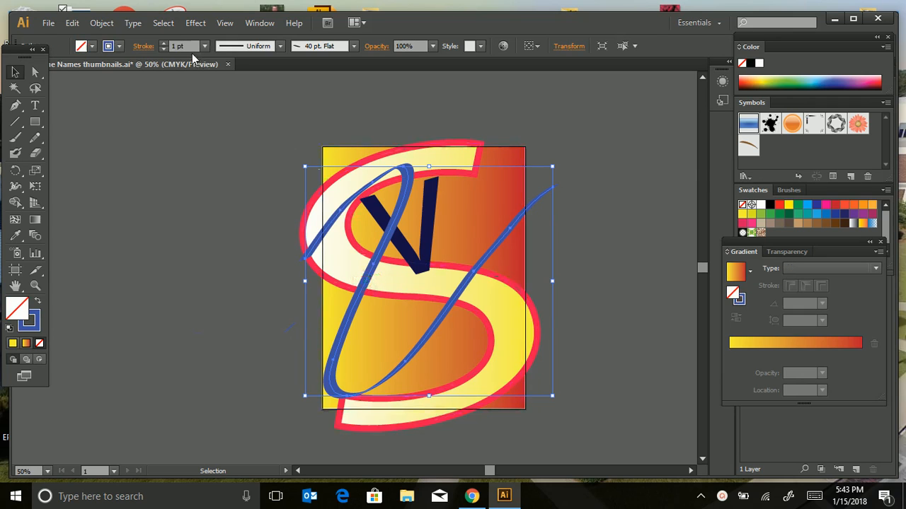
pyautogui.click(163, 44)
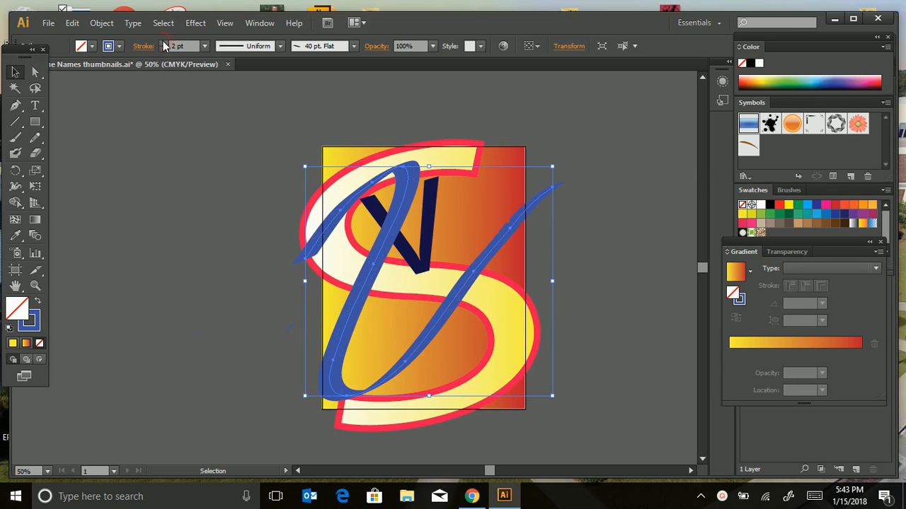
pyautogui.click(188, 173)
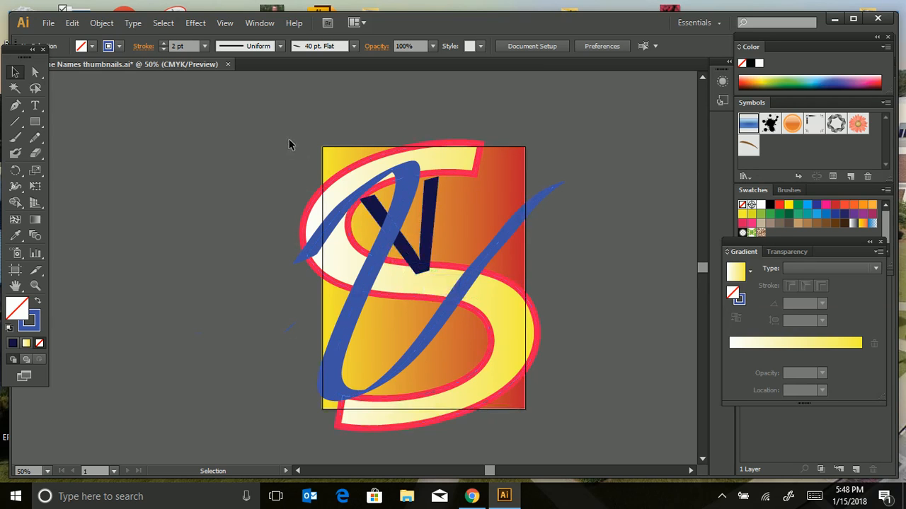
# Display the Pathfinder options and select the blue V together with the large S.
pyautogui.click(260, 23)
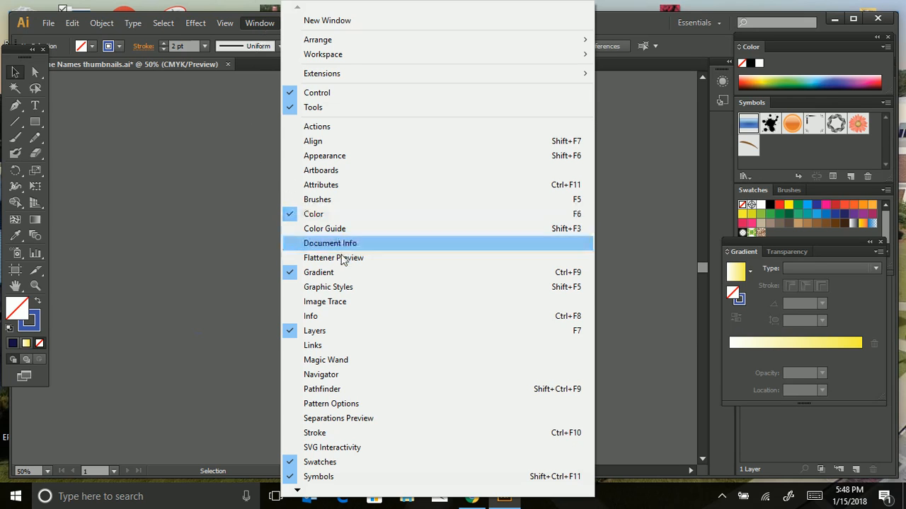
pyautogui.click(340, 394)
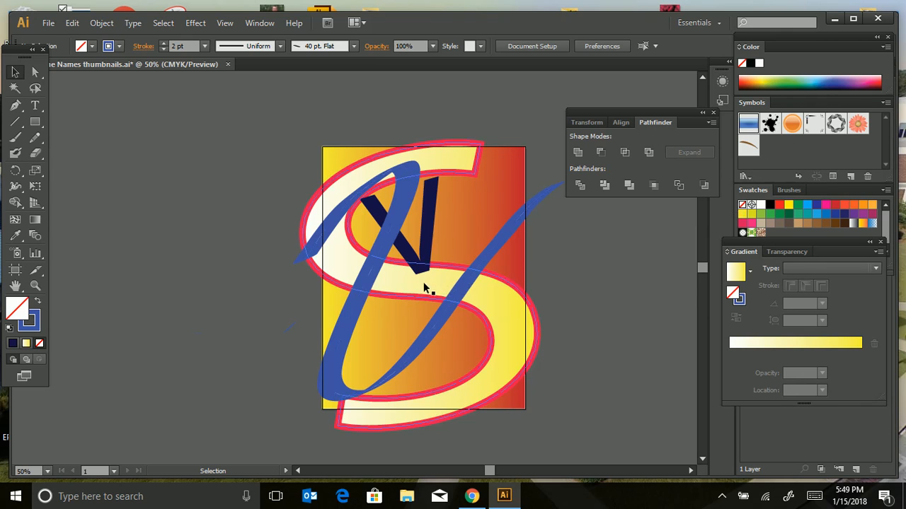
pyautogui.click(349, 312)
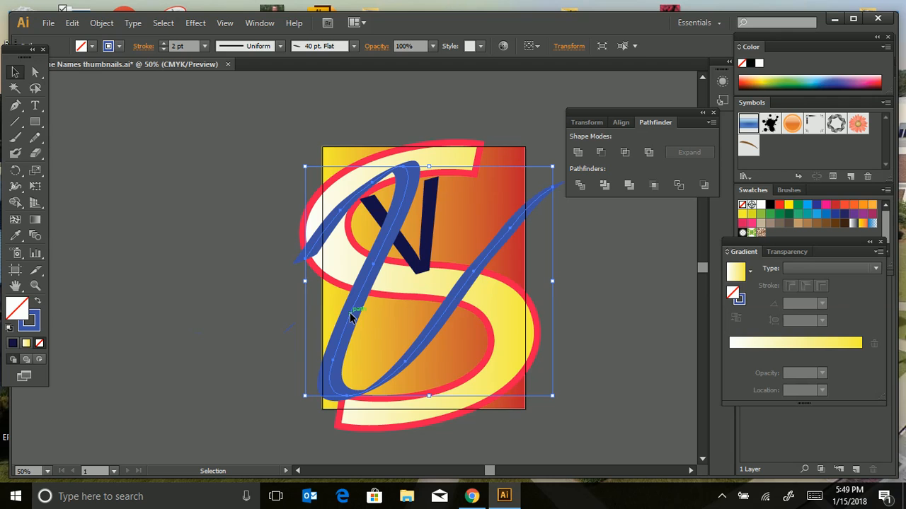
pyautogui.keyDown('shift'); pyautogui.click(437, 152); pyautogui.keyUp('shift')
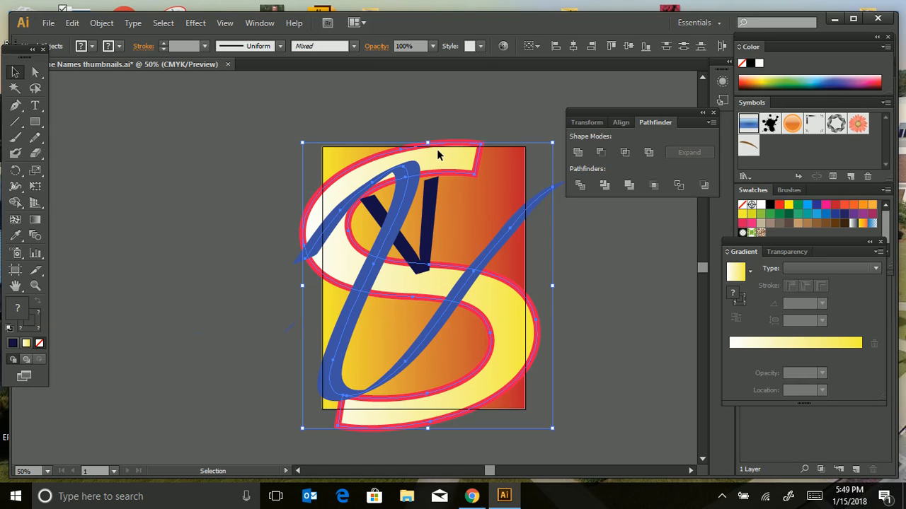
# Try the Pathfinder Trim and Divide operations on the selected V and S, undoing each one.
pyautogui.click(605, 189)
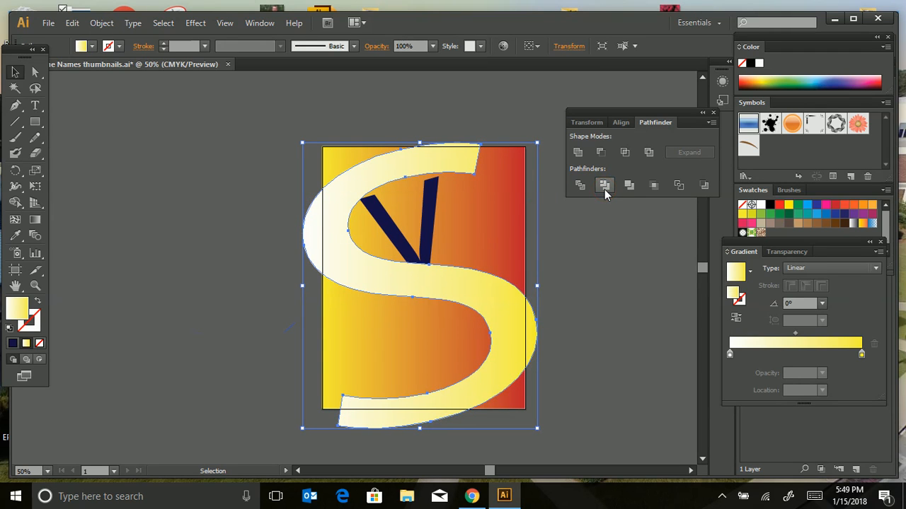
pyautogui.hotkey('ctrl', 'z')
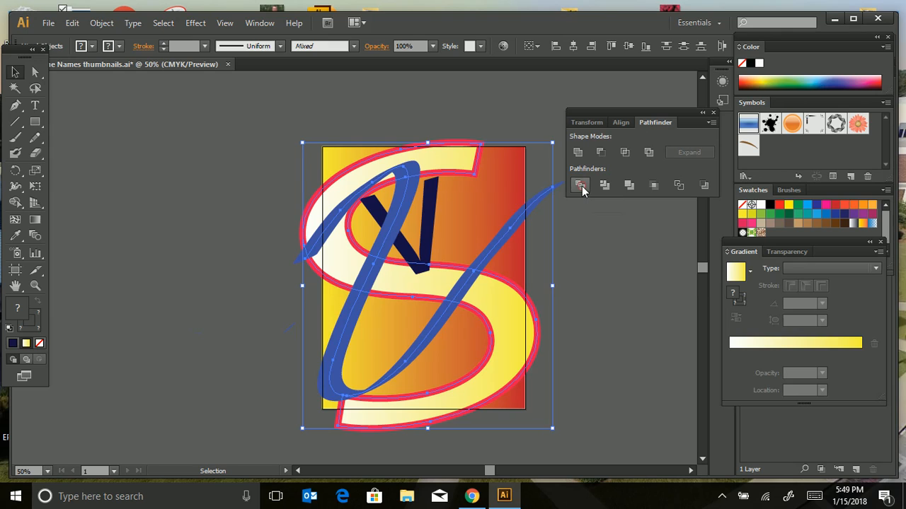
pyautogui.click(580, 186)
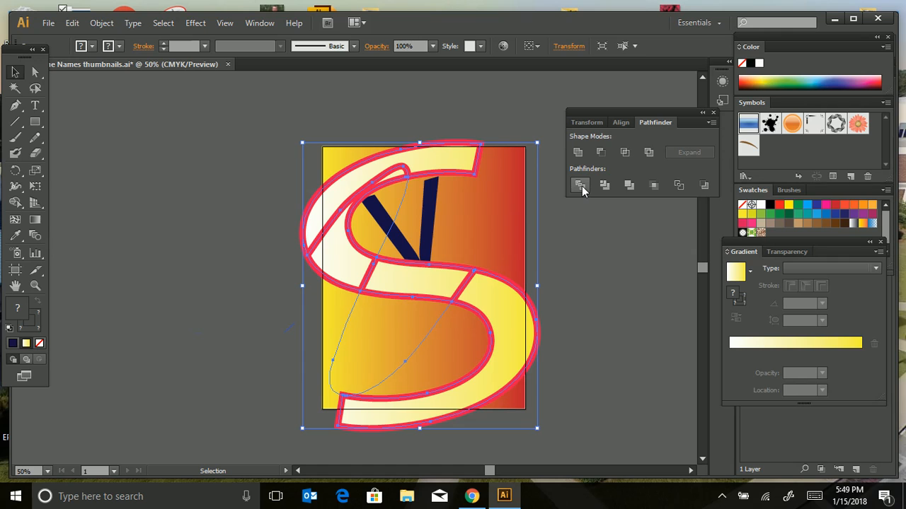
pyautogui.click(581, 187)
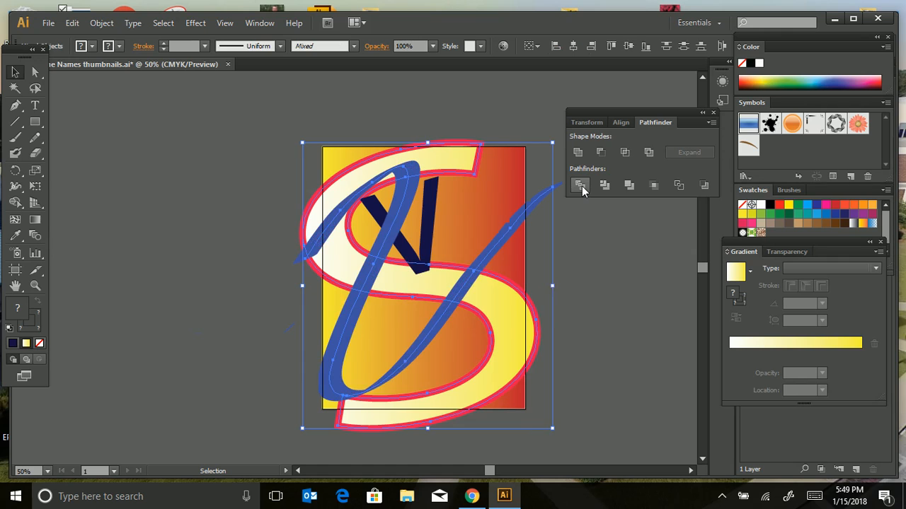
pyautogui.click(601, 275)
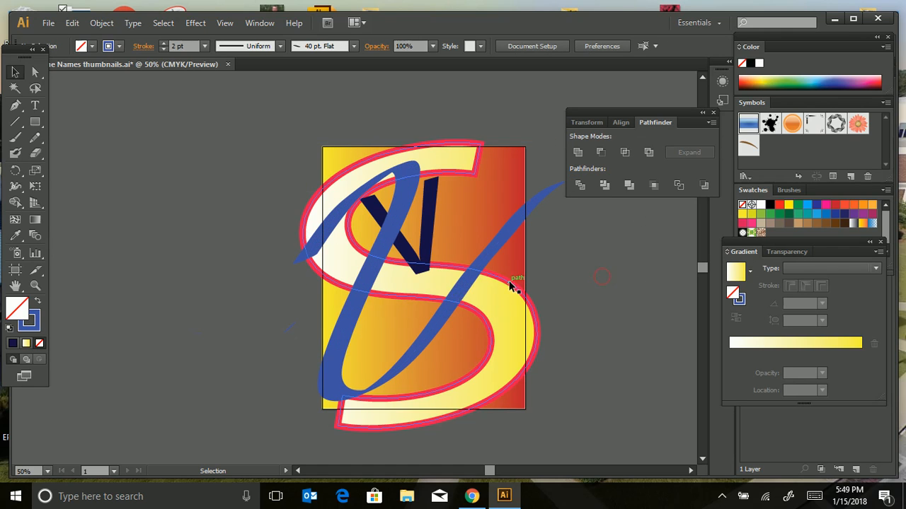
# Duplicate the blue V and place the copy beside the artboard, clear of the S.
pyautogui.click(349, 316)
pyautogui.press('a')
pyautogui.press('v')
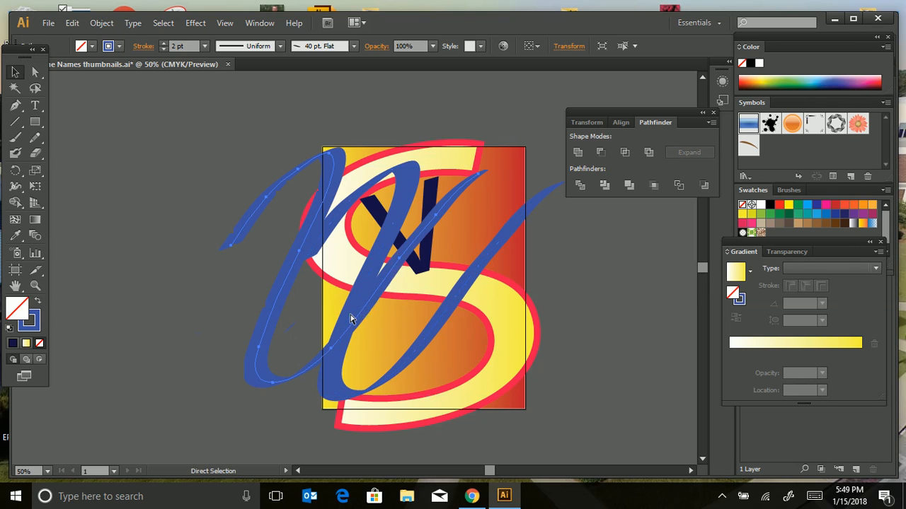
pyautogui.moveTo(348, 314)
pyautogui.mouseDown()
pyautogui.moveTo(262, 296)
pyautogui.moveTo(155, 304)
pyautogui.moveTo(101, 329)
pyautogui.mouseUp()
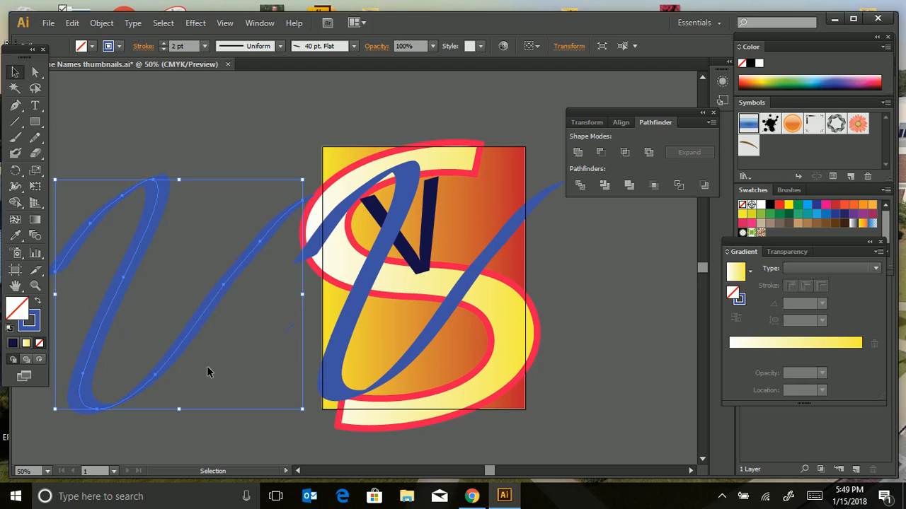
pyautogui.moveTo(191, 344); pyautogui.dragTo(177, 345)
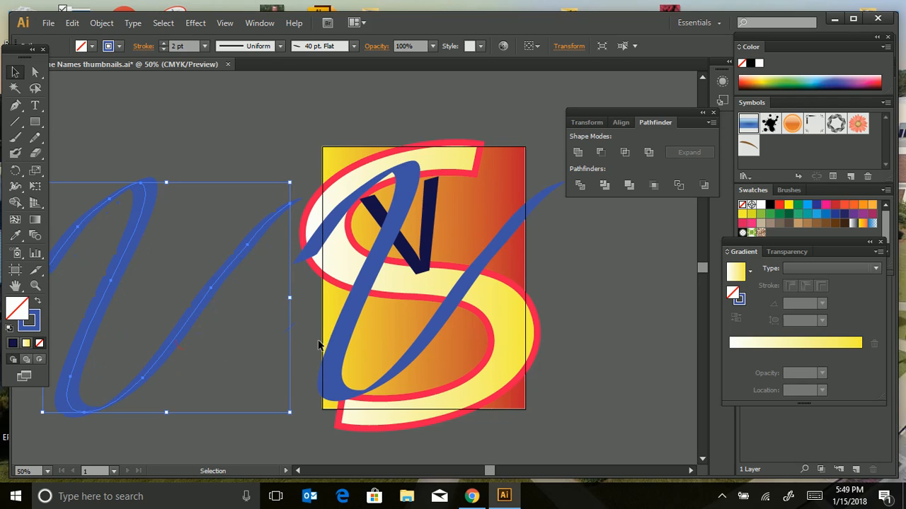
# Select the original blue V with the S, try Trim and undo it, and apply Pathfinder Divide to both.
pyautogui.click(345, 334)
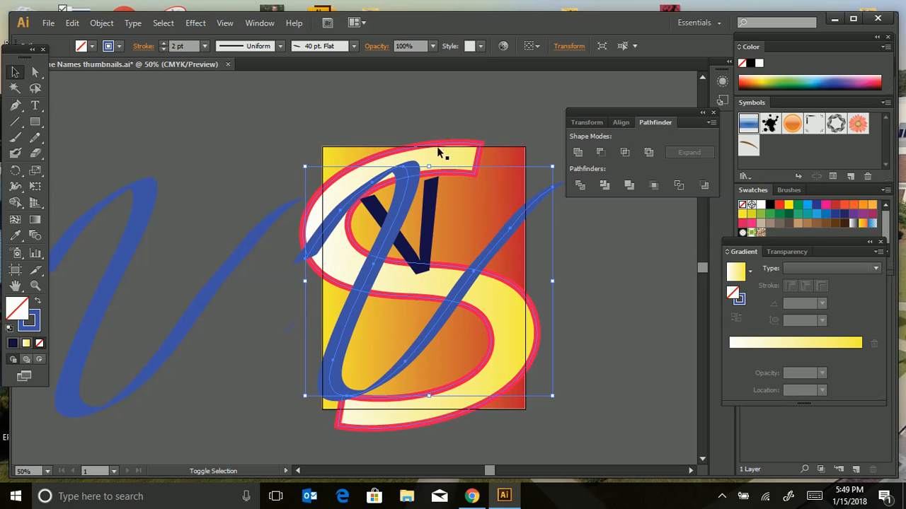
pyautogui.click(604, 185)
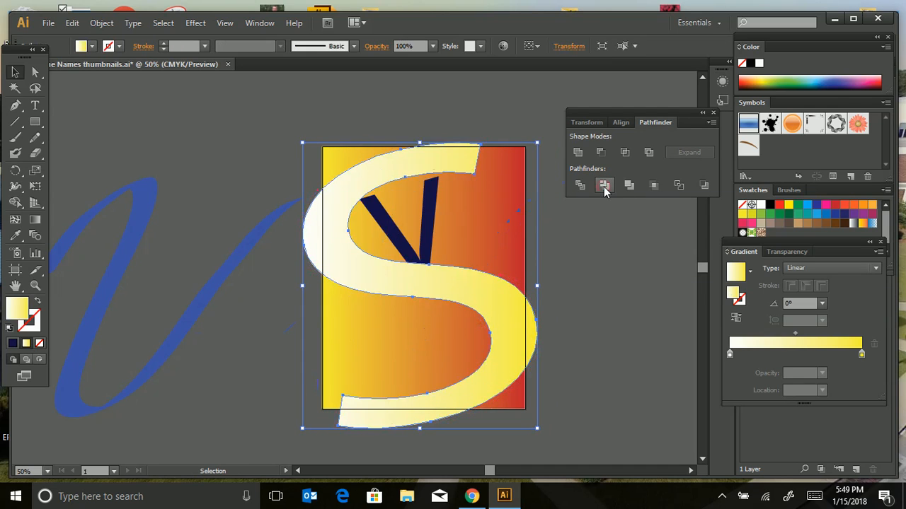
pyautogui.hotkey('ctrl', 'z')
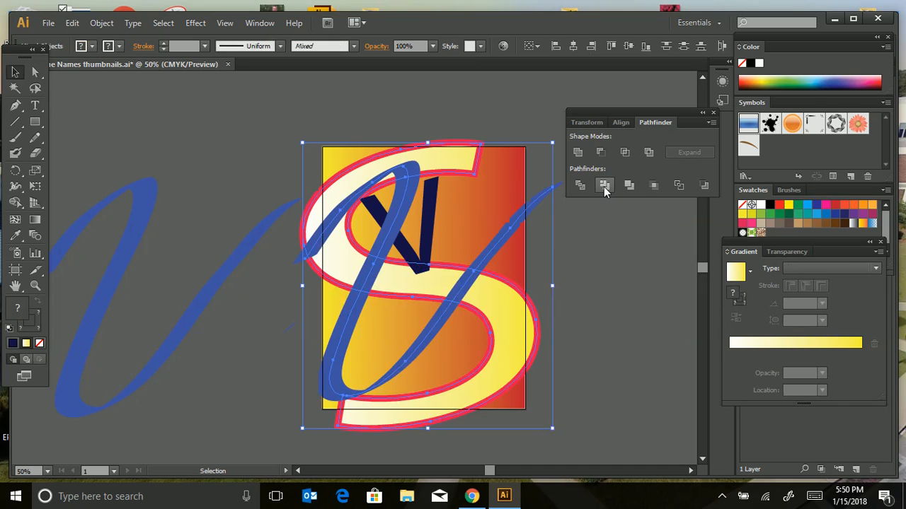
pyautogui.click(580, 187)
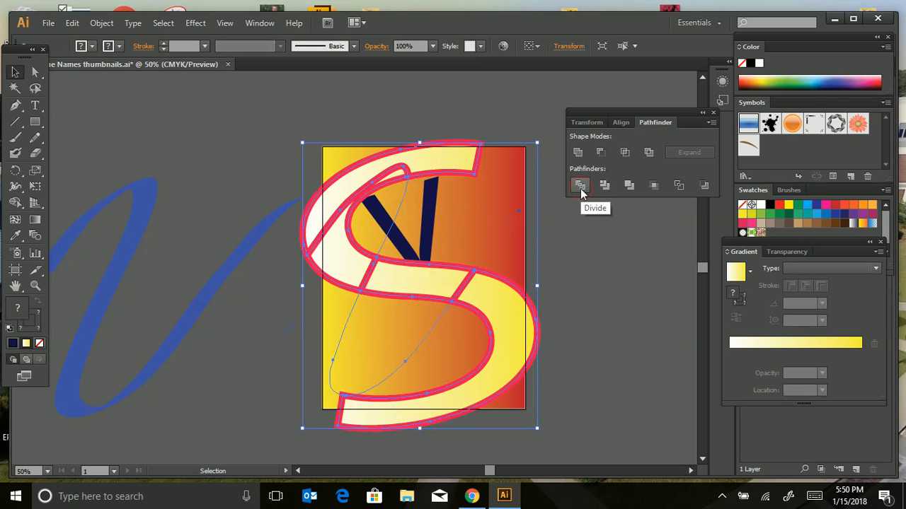
# Move the blue V copy back over the divided S on the artboard and send it backward twice, then deselect it.
pyautogui.moveTo(195, 309); pyautogui.dragTo(458, 287)
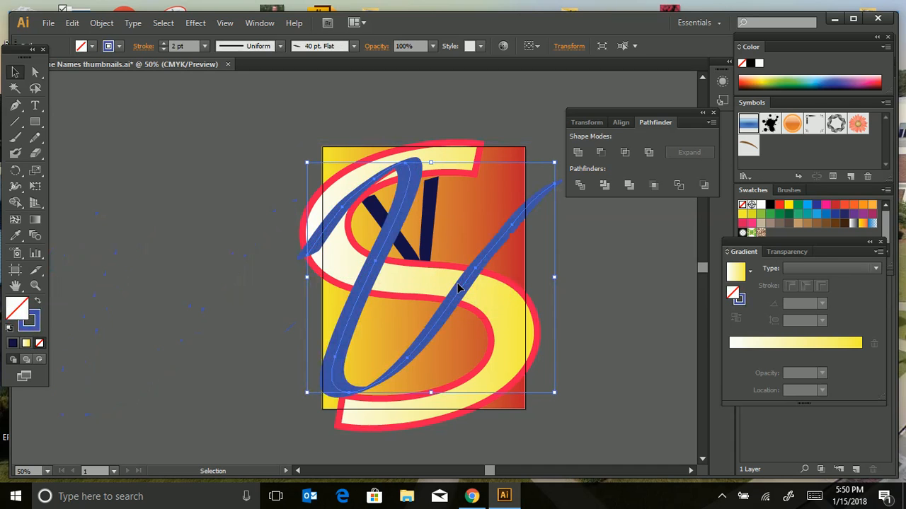
pyautogui.click(99, 23)
pyautogui.moveTo(125, 57)
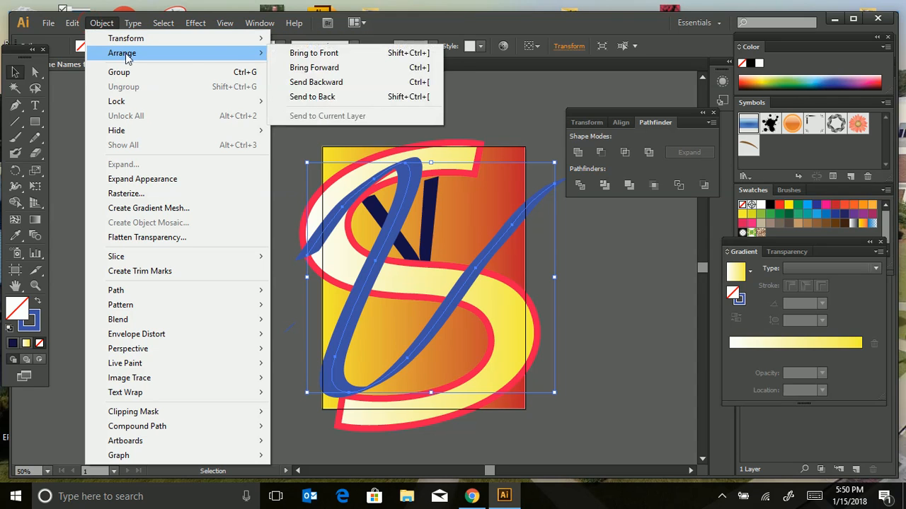
pyautogui.click(313, 84)
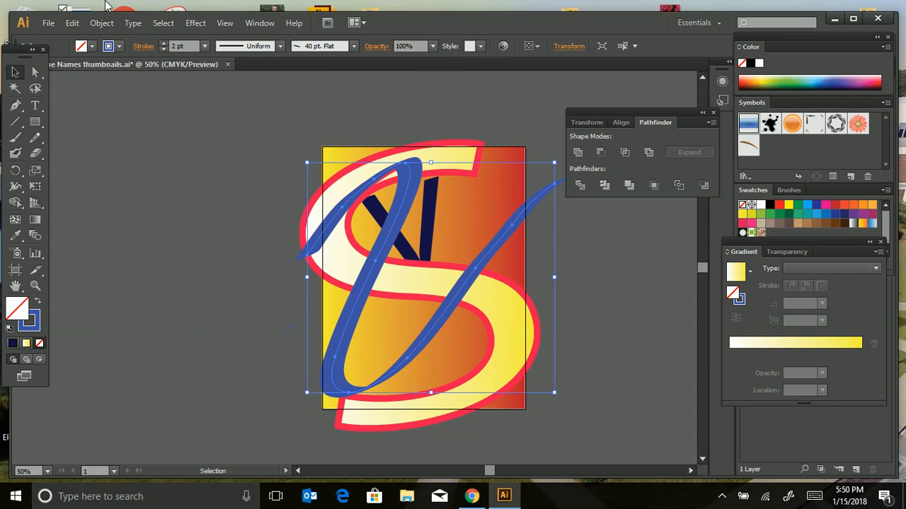
pyautogui.click(99, 24)
pyautogui.moveTo(136, 60)
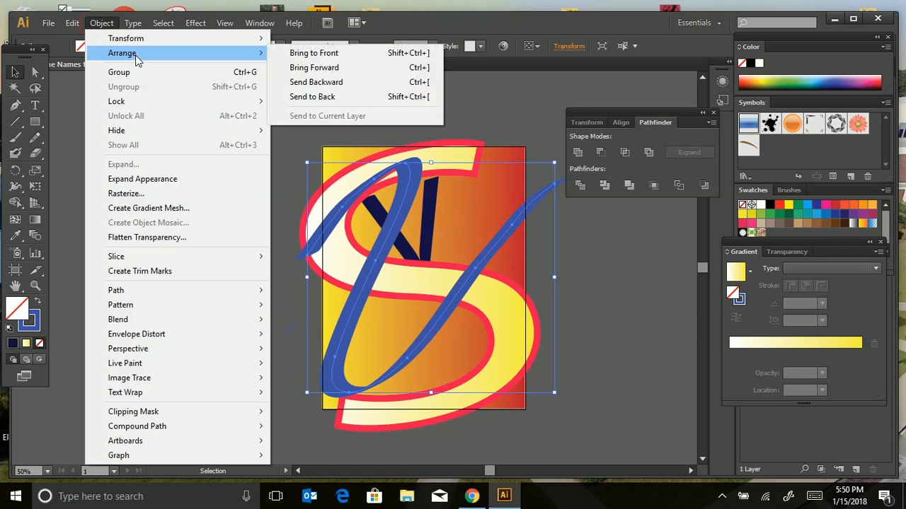
pyautogui.click(313, 82)
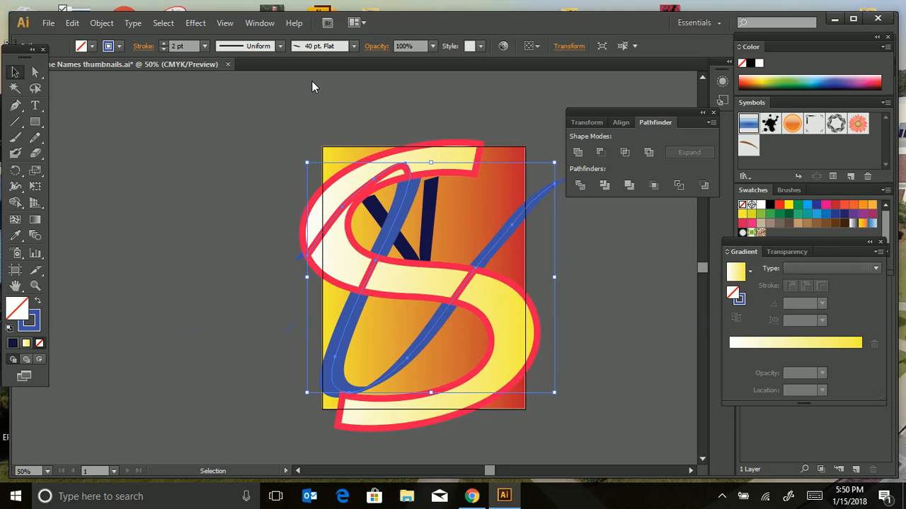
pyautogui.click(248, 210)
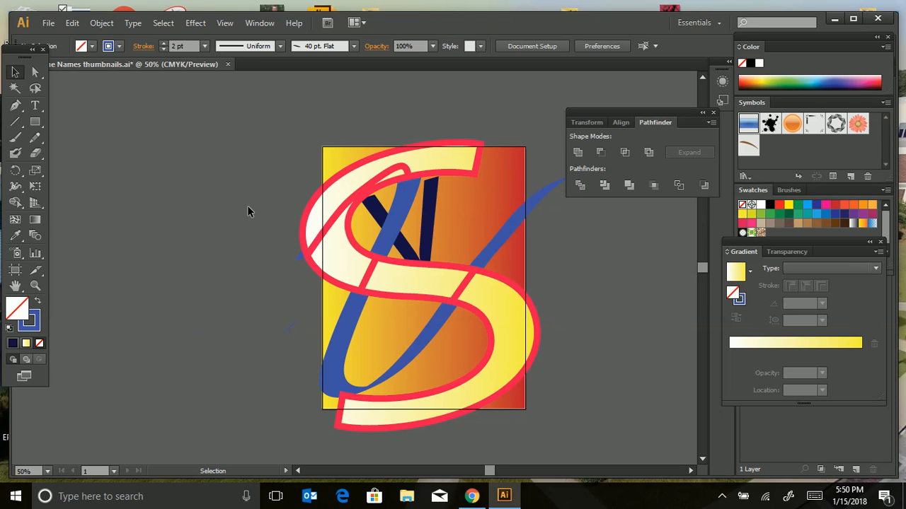
# Fill the large lower segment and the left-hand middle segment of the divided S with dark navy.
pyautogui.press('ctrl')
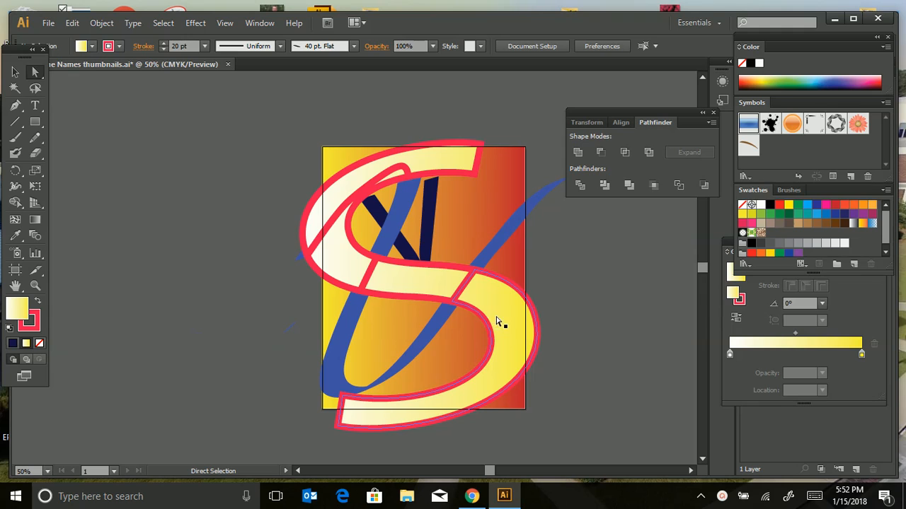
pyautogui.click(493, 322)
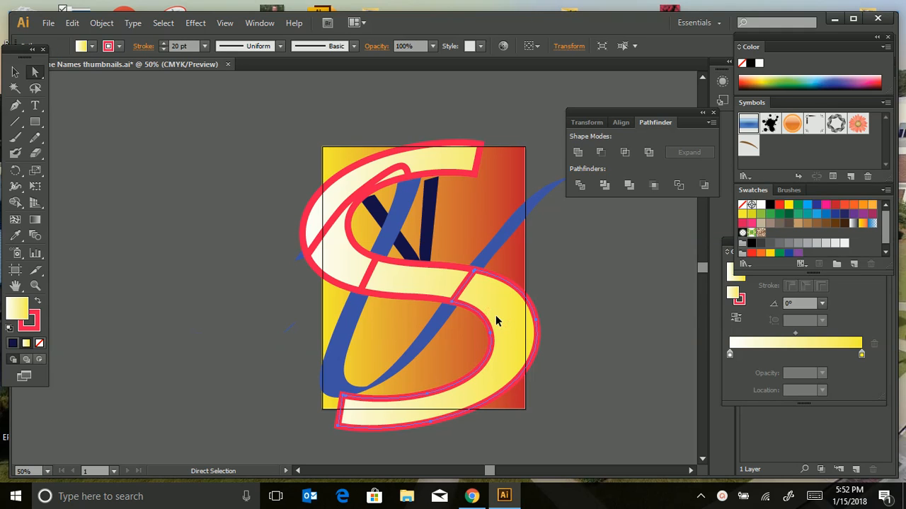
pyautogui.click(12, 343)
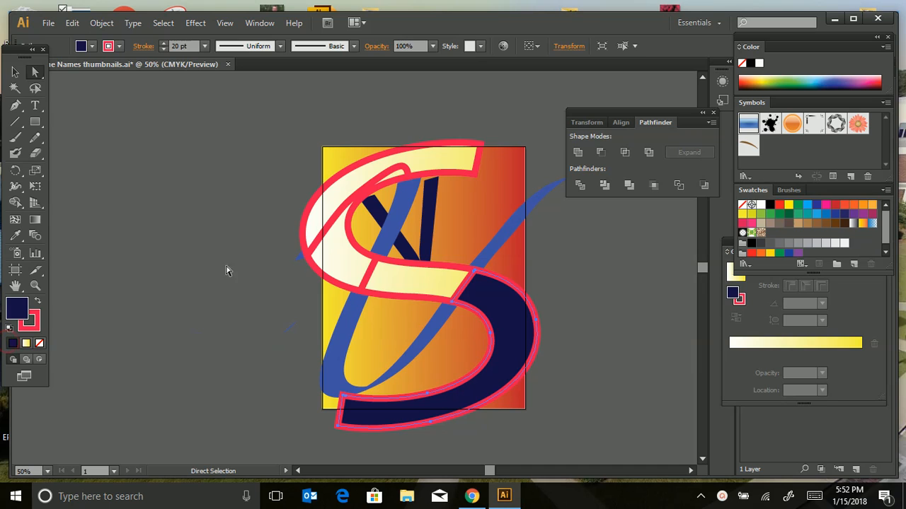
pyautogui.click(348, 252)
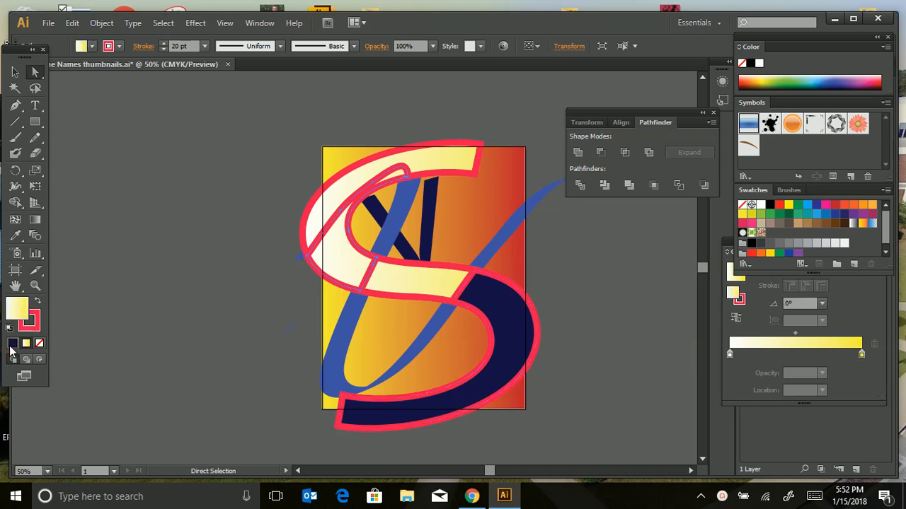
pyautogui.click(11, 344)
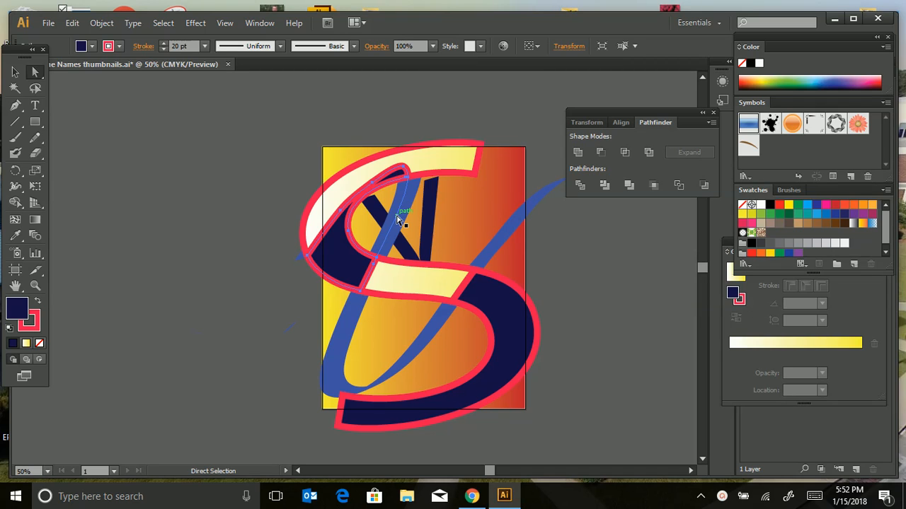
# Duplicate the small navy V and place the copy on the canvas to the left of the artboard.
pyautogui.press('ctrl')
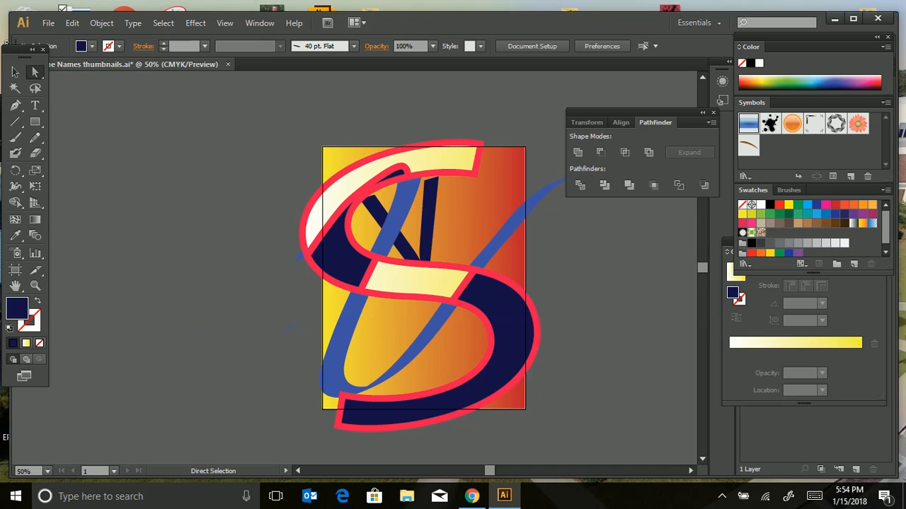
pyautogui.click(428, 241)
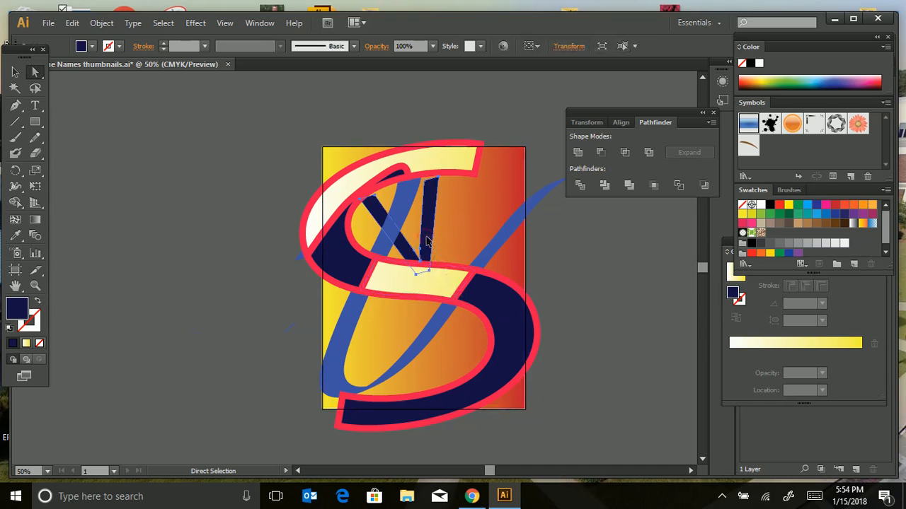
pyautogui.hotkey('ctrl', 'v')
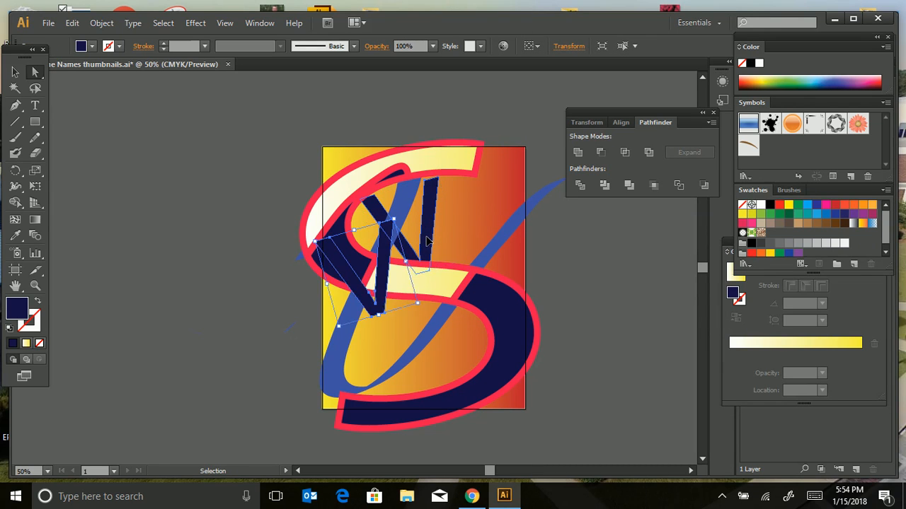
pyautogui.moveTo(419, 244); pyautogui.dragTo(212, 212)
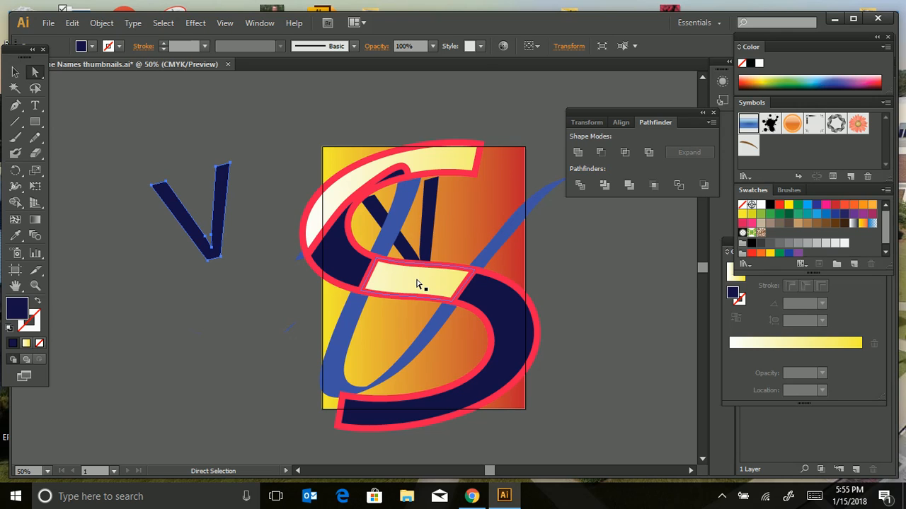
# Try Pathfinder Crop on the original navy V and the S's pale middle segment, and undo it.
pyautogui.click(425, 249)
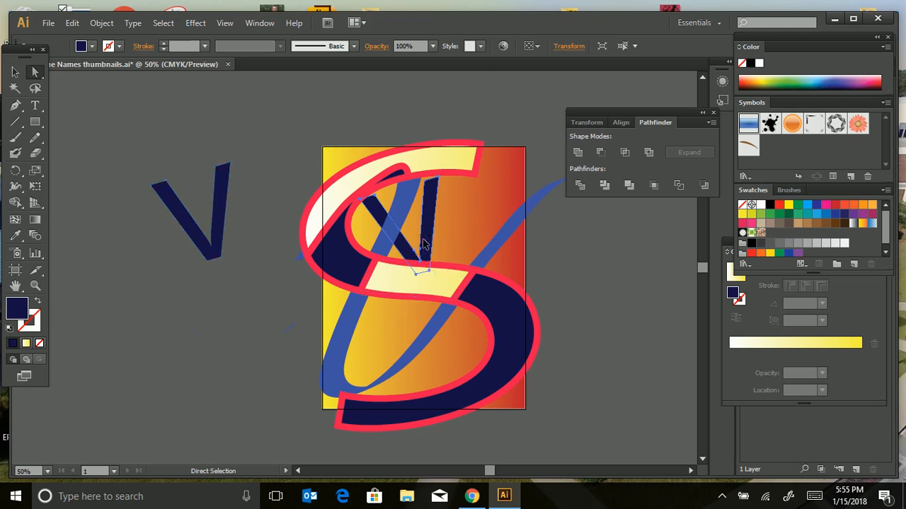
pyautogui.keyDown('shift'); pyautogui.click(415, 285); pyautogui.keyUp('shift')
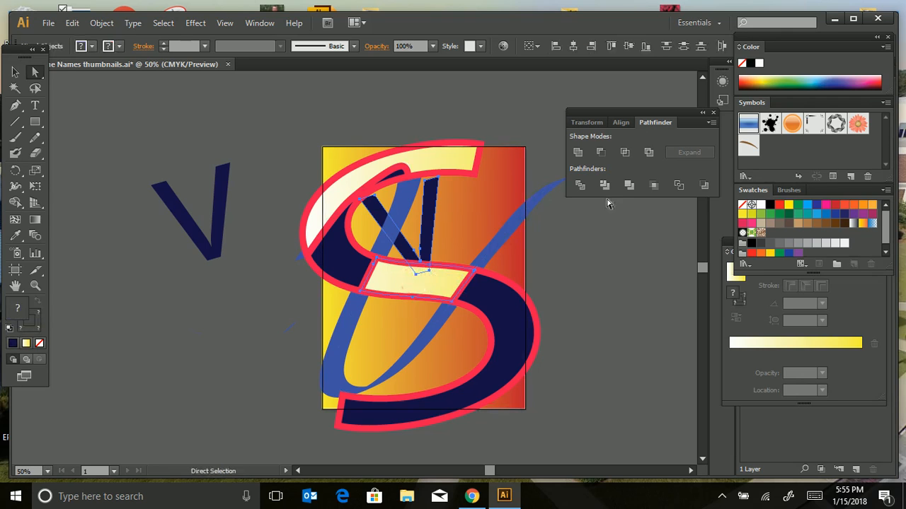
pyautogui.click(650, 185)
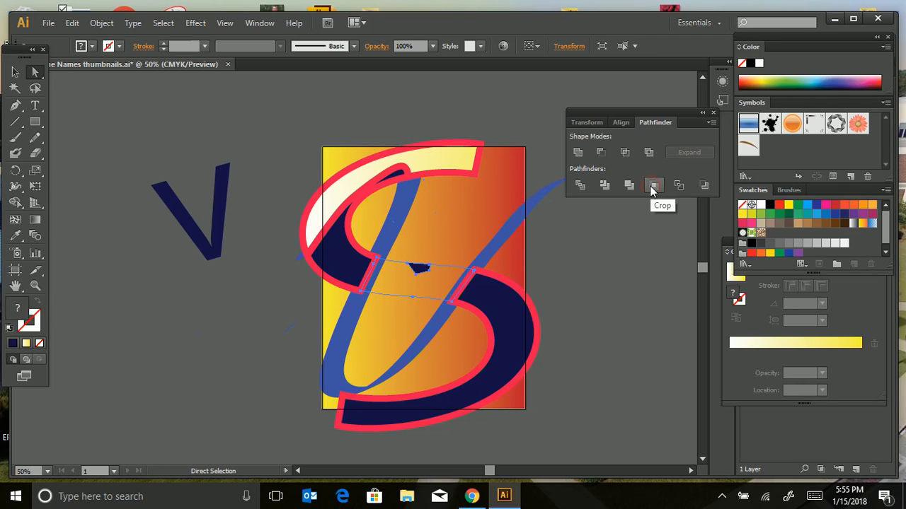
pyautogui.click(592, 275)
pyautogui.click(416, 272)
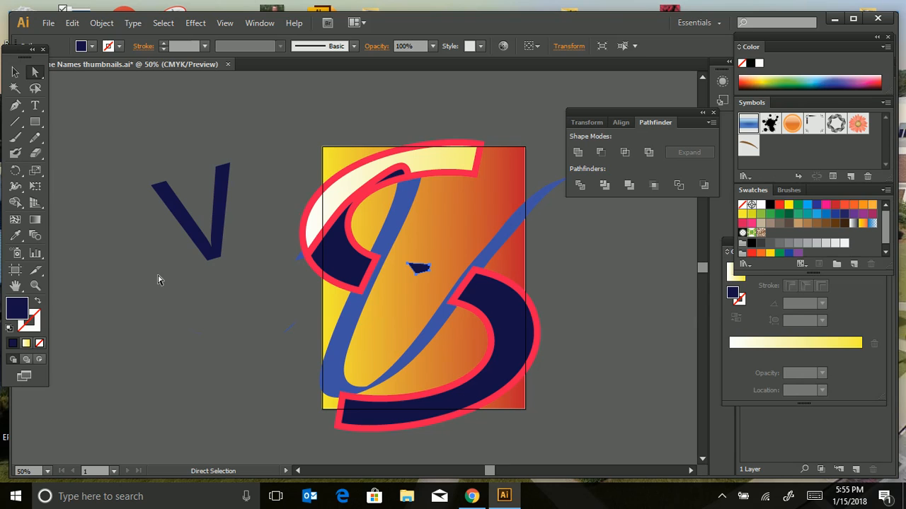
pyautogui.hotkey('ctrl', 'z')
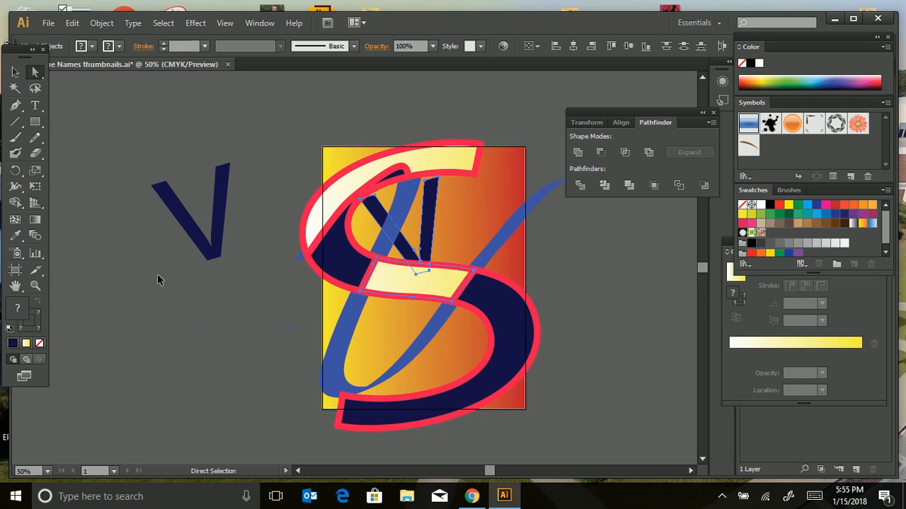
pyautogui.click(677, 259)
# Duplicate the S's pale yellow middle segment and place the copy beside the artboard, below the navy V copy.
pyautogui.click(435, 284)
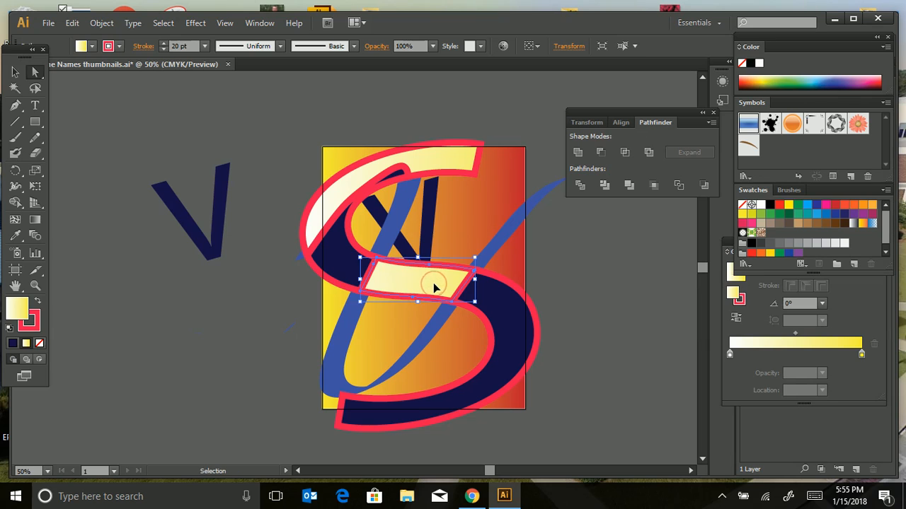
pyautogui.hotkey('ctrl', 'shift', ']')
pyautogui.moveTo(336, 271); pyautogui.dragTo(183, 314)
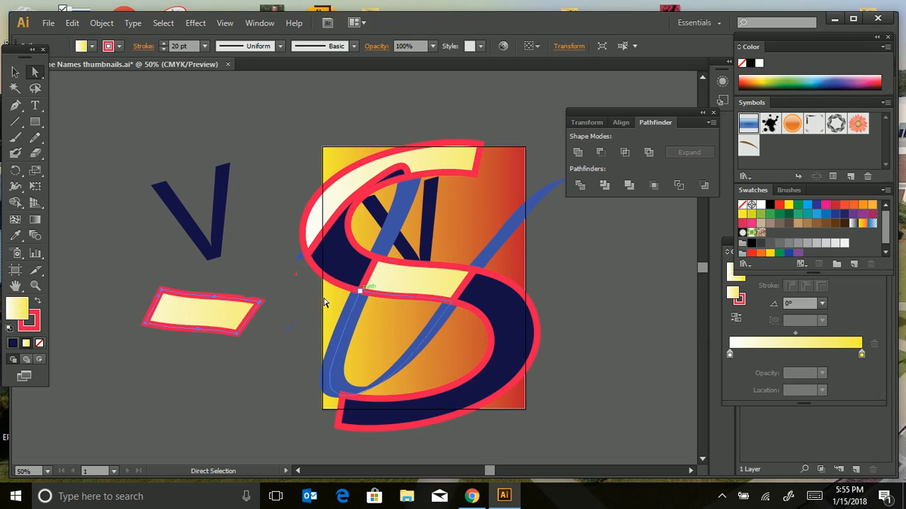
# Apply Pathfinder Crop to the original navy V and the S's original middle segment, leaving only their overlap.
pyautogui.click(423, 254)
pyautogui.keyDown('shift'); pyautogui.click(407, 294); pyautogui.keyUp('shift')
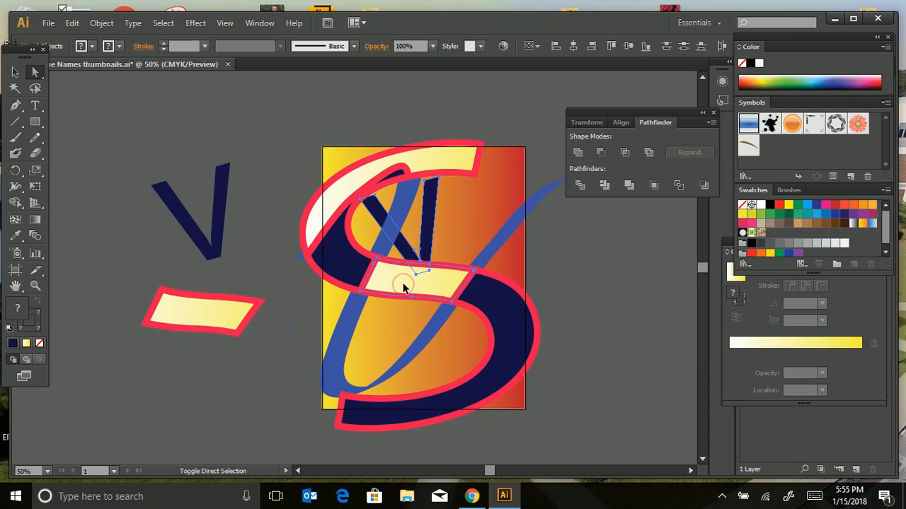
pyautogui.click(657, 185)
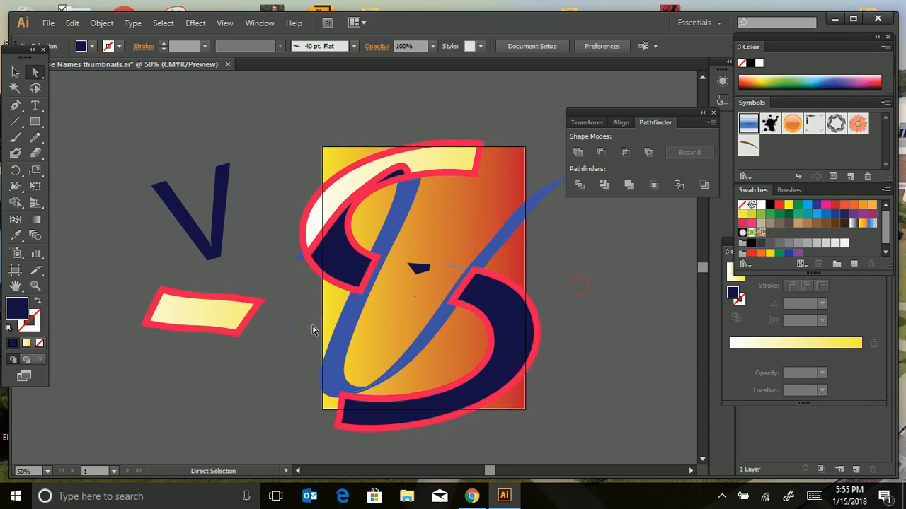
# Move the copied pale segment back into the gap in the middle of the S and send it backward.
pyautogui.moveTo(225, 317); pyautogui.dragTo(438, 283)
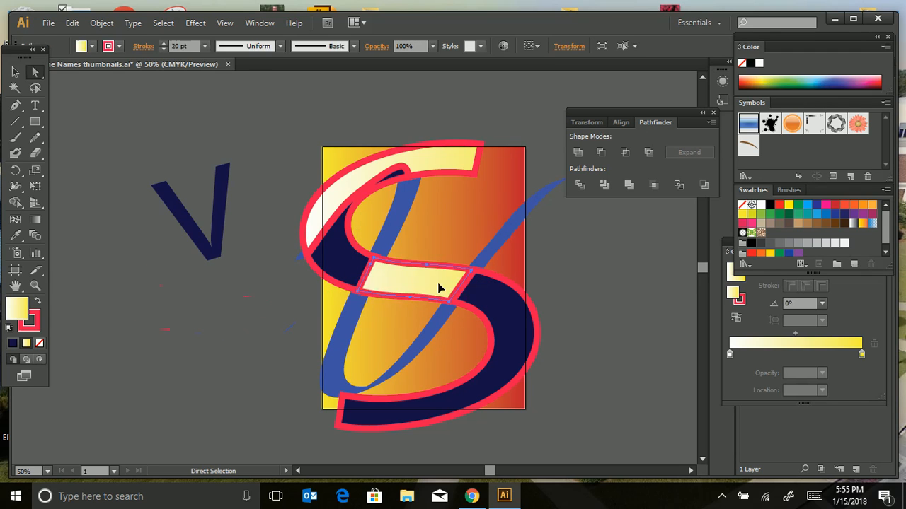
pyautogui.press('v')
pyautogui.hotkey('ctrl', '[')
# Move the navy V copy back inside the S, over its cropped tip, and send it backward behind the blue V.
pyautogui.press('a')
pyautogui.click(228, 236)
pyautogui.moveTo(221, 237); pyautogui.dragTo(429, 247)
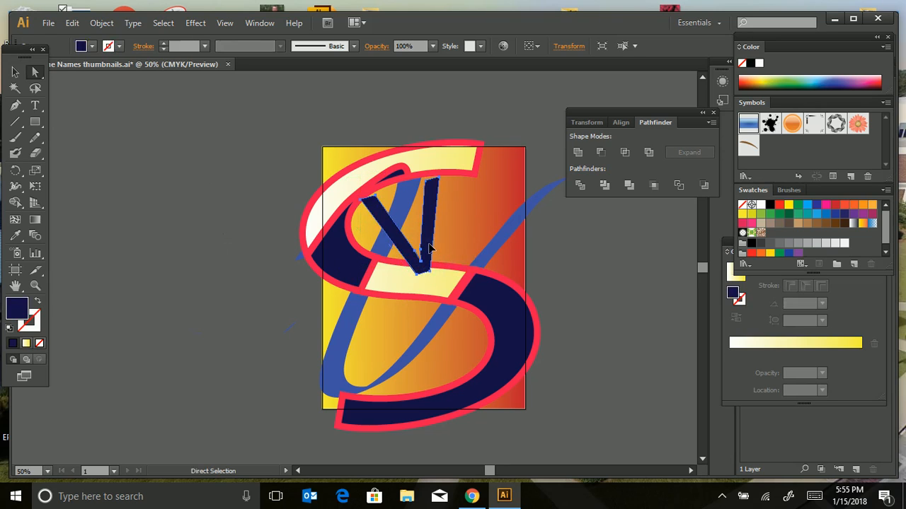
pyautogui.press('v')
pyautogui.hotkey('ctrl', '[')
pyautogui.hotkey('ctrl', '[')
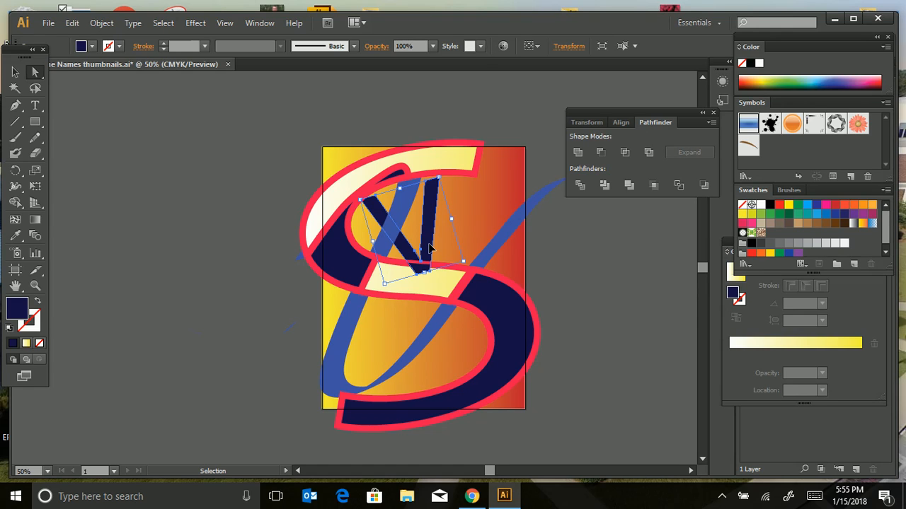
pyautogui.hotkey('ctrl', ']')
pyautogui.hotkey('ctrl', '[')
# Nudge the cropped navy tip slightly up and left to line it up with the small V.
pyautogui.press('a')
pyautogui.click(594, 258)
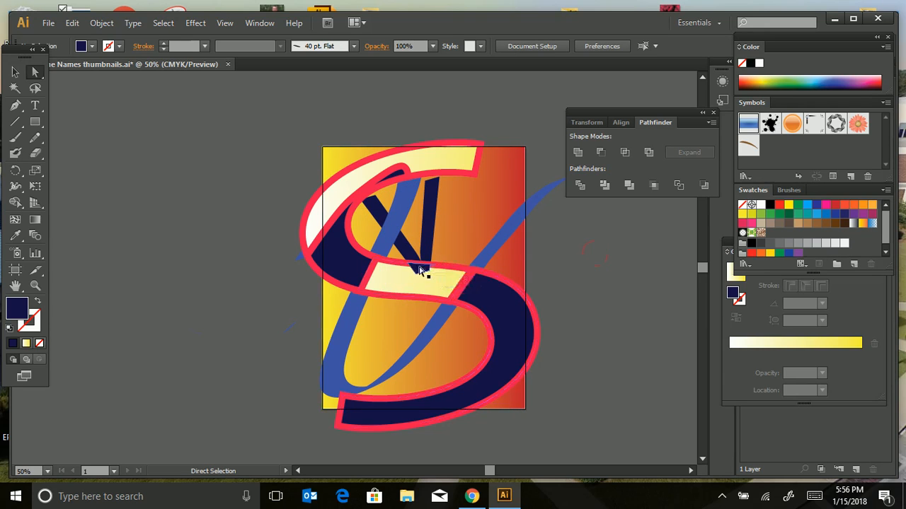
pyautogui.moveTo(421, 269); pyautogui.dragTo(420, 265)
# Select all the artwork, including both background squares, group it and deselect it.
pyautogui.press('v')
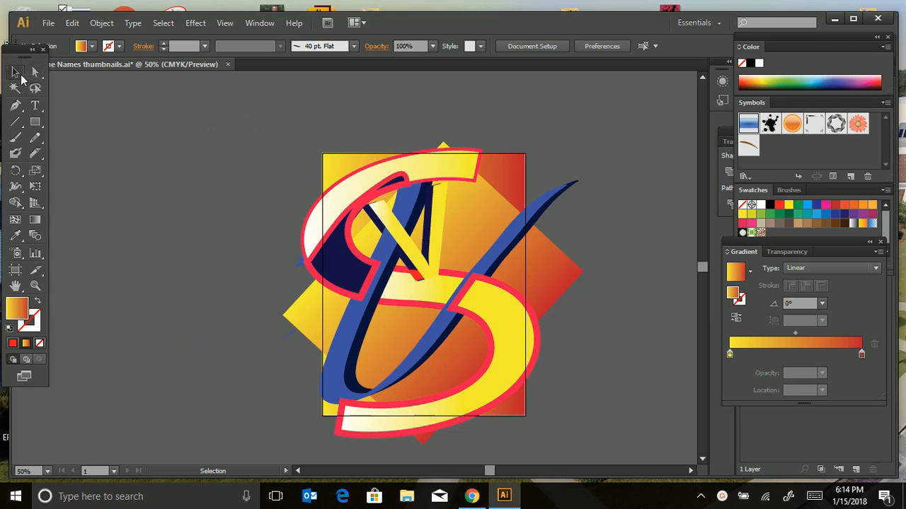
pyautogui.moveTo(225, 111); pyautogui.dragTo(622, 461)
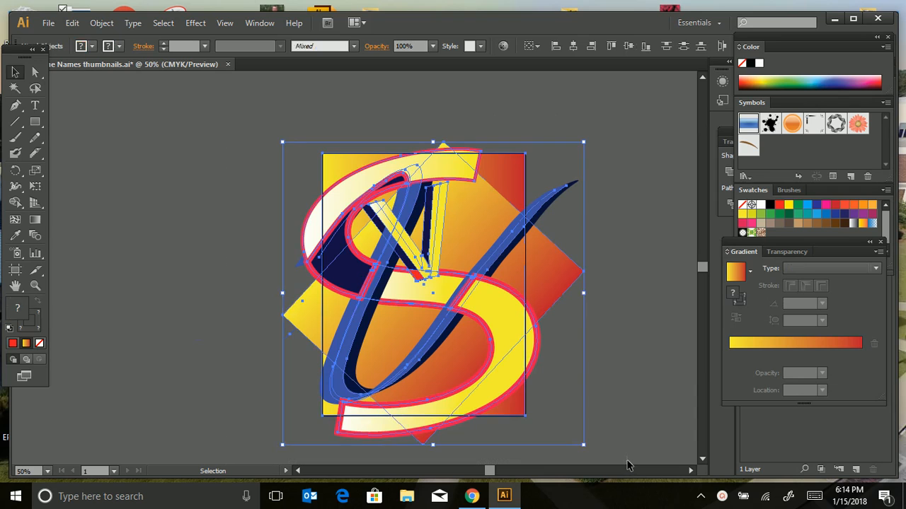
pyautogui.click(92, 25)
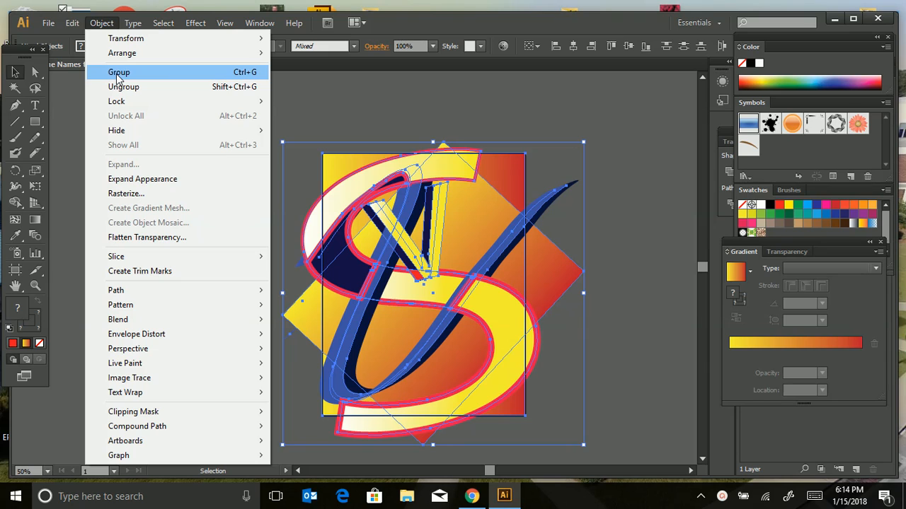
pyautogui.click(248, 73)
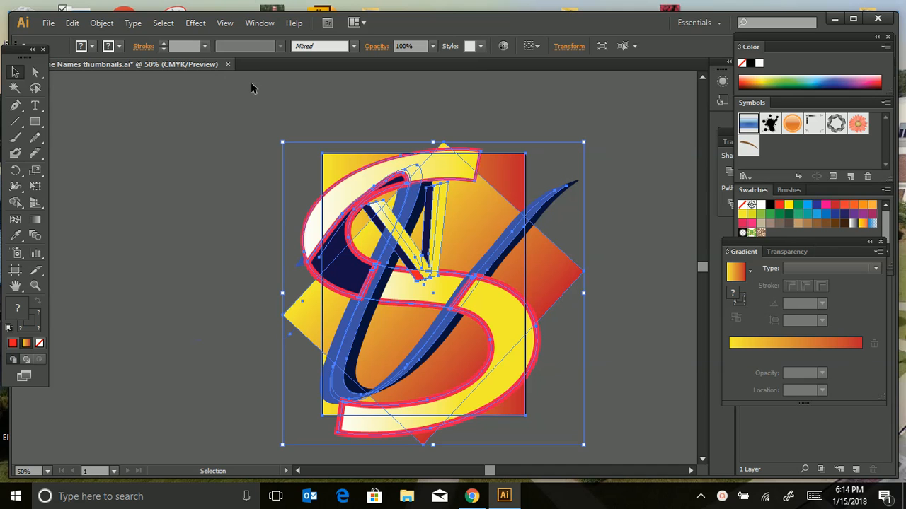
pyautogui.click(268, 85)
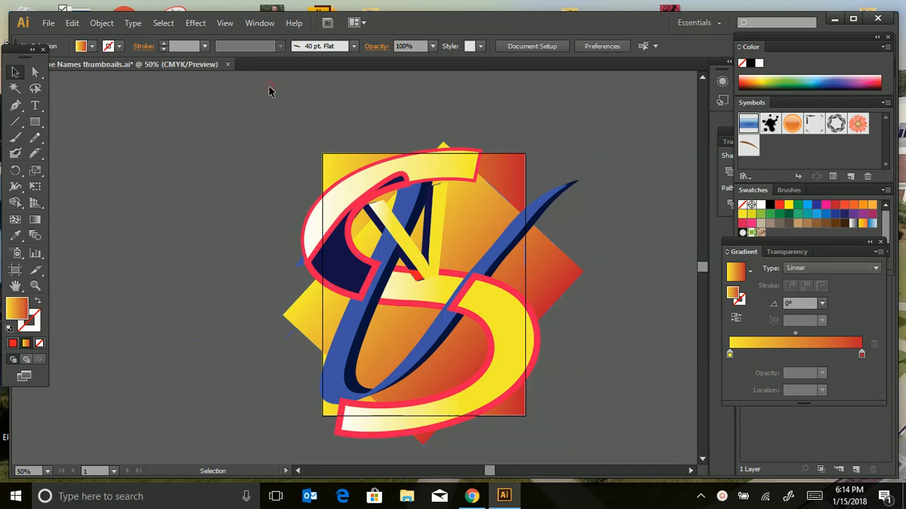
# Test the group by moving the whole design left off the artboard, undo the move and clear the selection.
pyautogui.click(357, 197)
pyautogui.moveTo(358, 198); pyautogui.dragTo(197, 193)
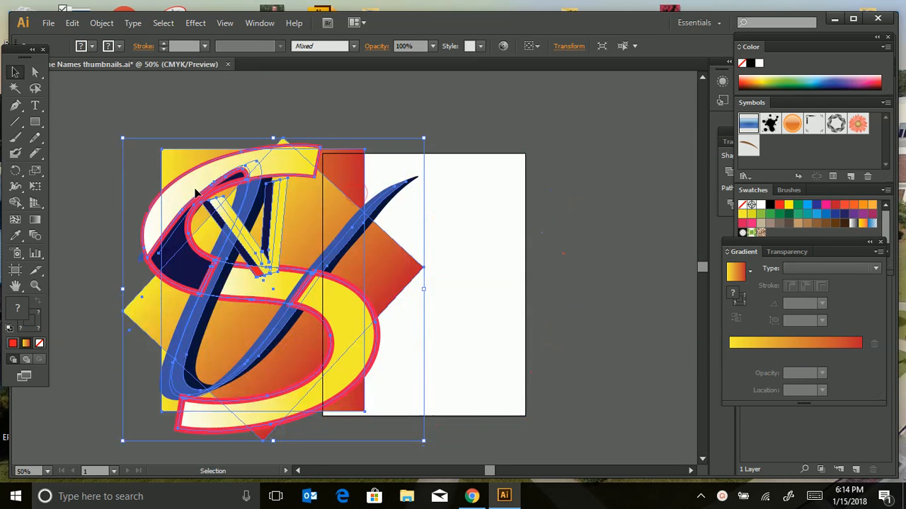
pyautogui.press('a')
pyautogui.press('v')
pyautogui.hotkey('ctrl', 'z')
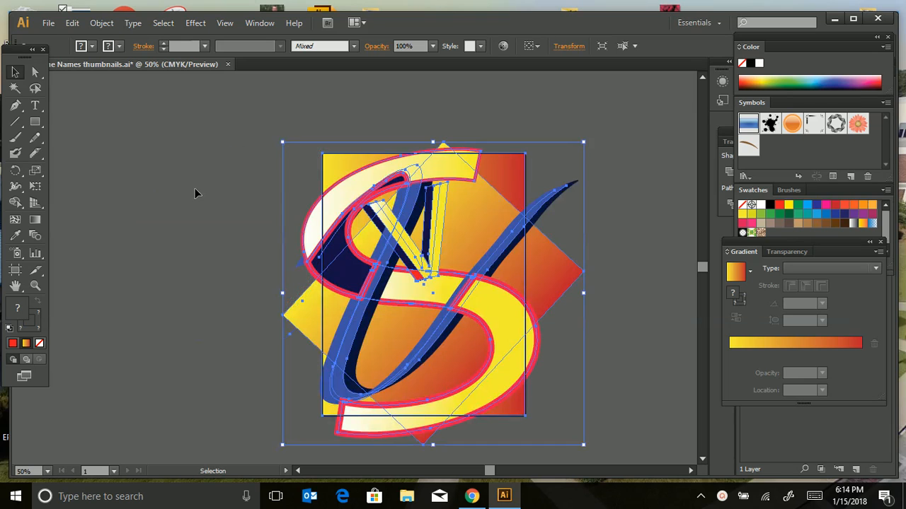
pyautogui.click(162, 173)
pyautogui.press('a')
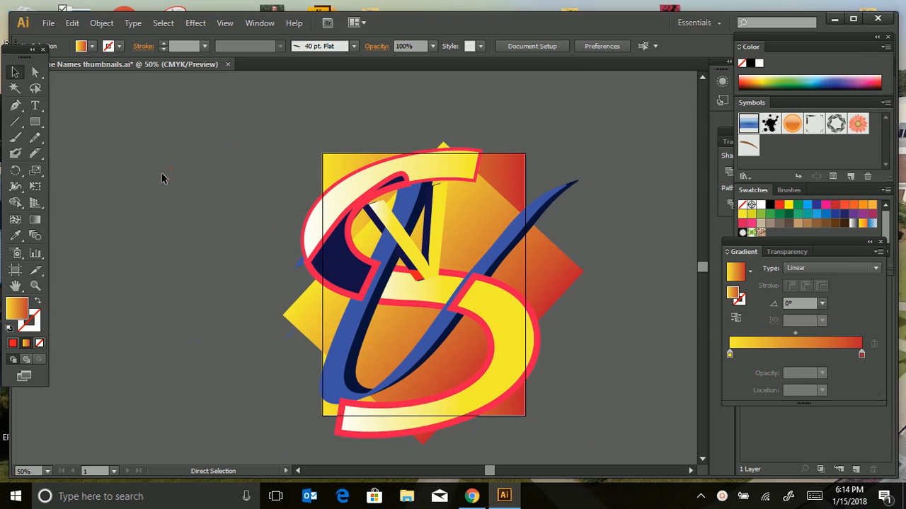
# Select the entire grouped artwork and apply the Color Halftone effect with its last-used settings.
pyautogui.press('v')
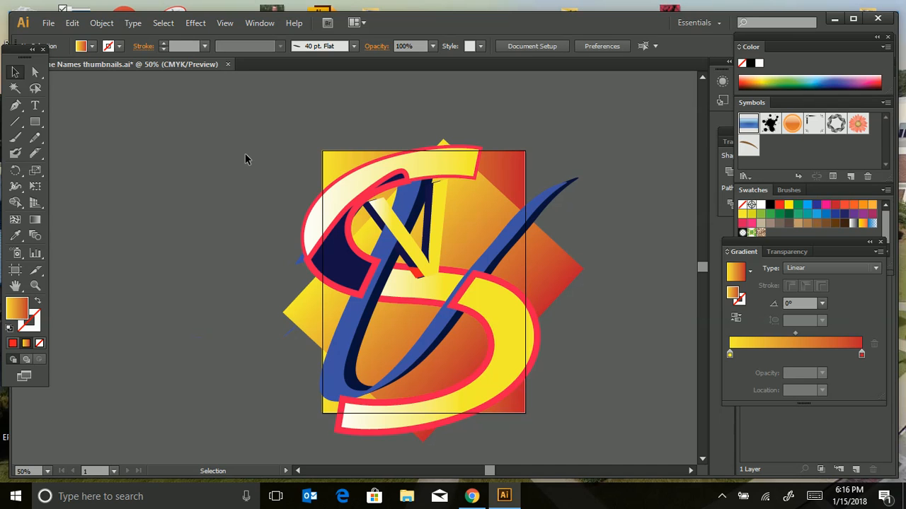
pyautogui.hotkey('ctrl', 'a')
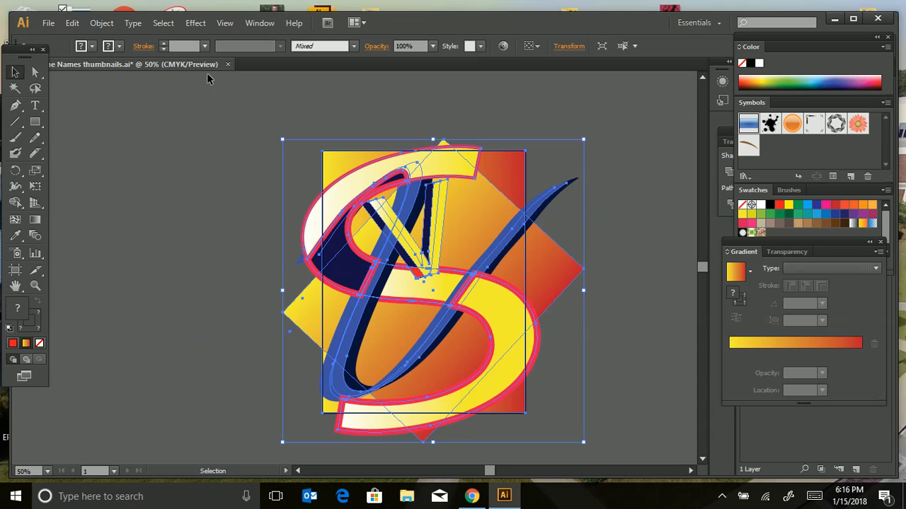
pyautogui.click(196, 23)
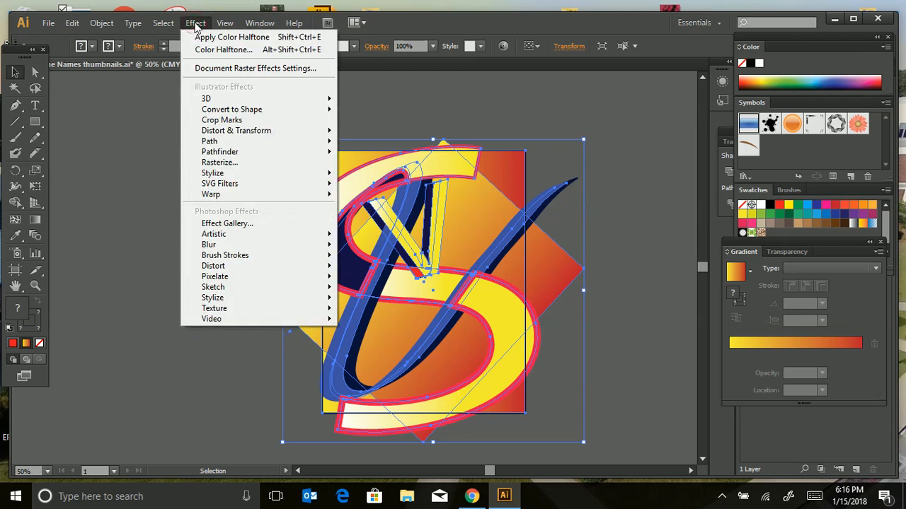
pyautogui.moveTo(218, 109)
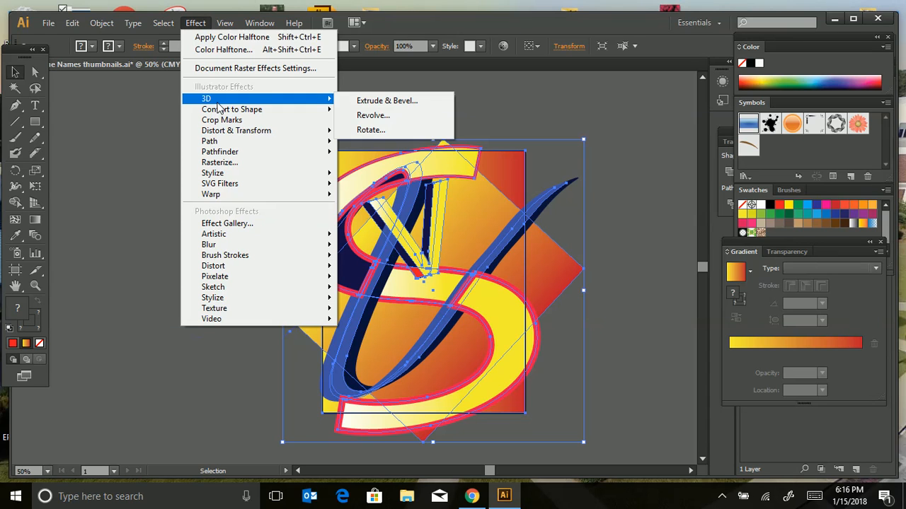
pyautogui.moveTo(229, 177)
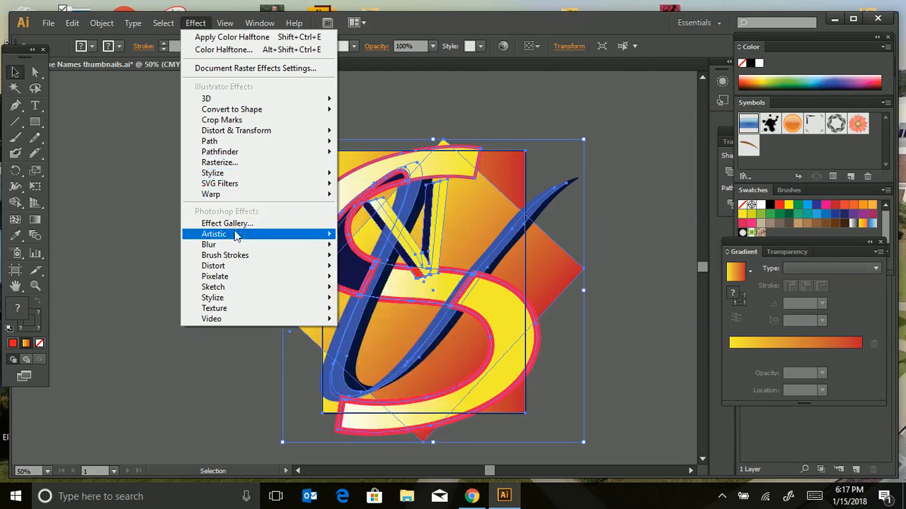
pyautogui.moveTo(237, 249)
pyautogui.moveTo(242, 301)
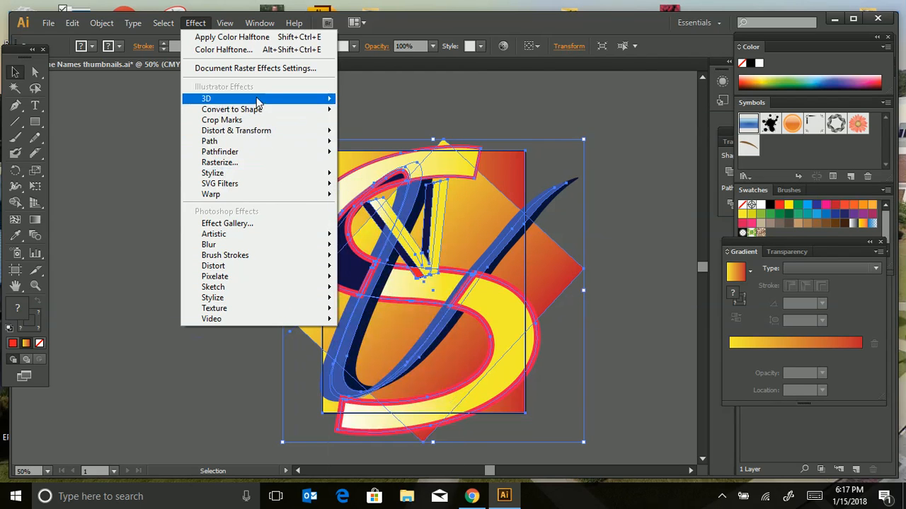
pyautogui.click(247, 40)
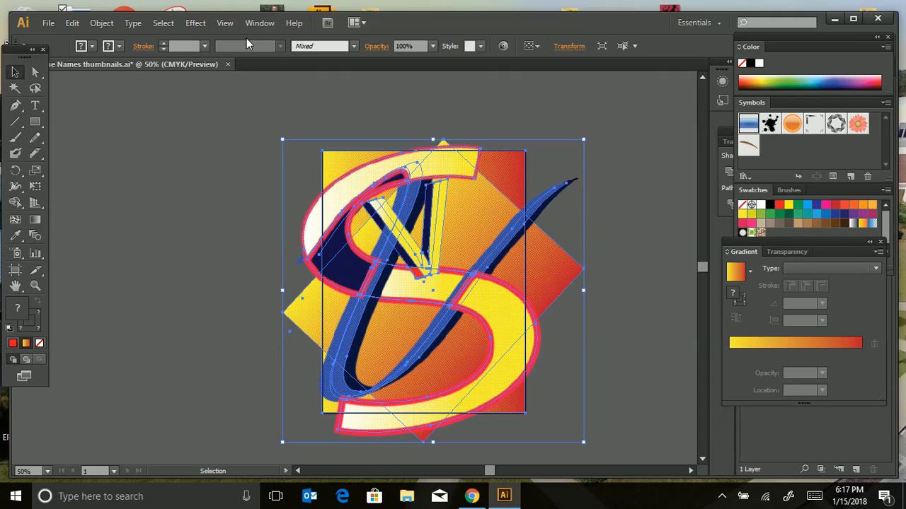
# Examine the halftone dot pattern up close and across the whole design, and clear the selection.
pyautogui.hotkey('ctrl', '+')
pyautogui.hotkey('ctrl', '+')
pyautogui.hotkey('ctrl', '+')
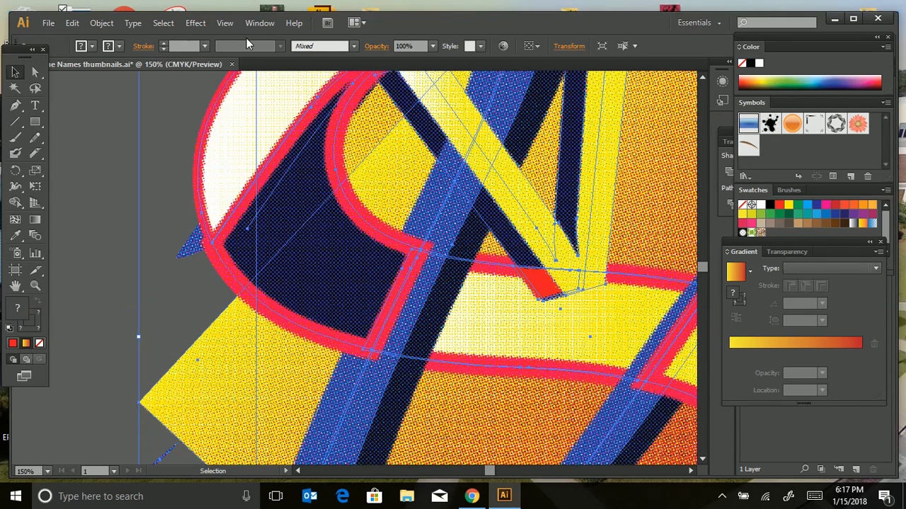
pyautogui.hotkey('ctrl', '+')
pyautogui.hotkey('ctrl', '+')
pyautogui.hotkey('ctrl', '+')
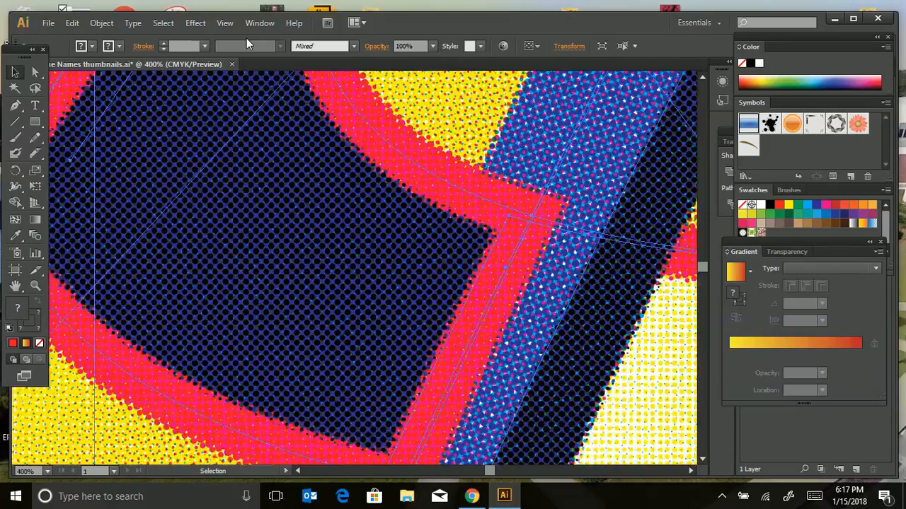
pyautogui.hotkey('ctrl', '+')
pyautogui.hotkey('ctrl', '+')
pyautogui.hotkey('ctrl', '+')
pyautogui.hotkey('ctrl', '+')
pyautogui.hotkey('ctrl', '+')
pyautogui.hotkey('ctrl', '+')
pyautogui.hotkey('ctrl', '+')
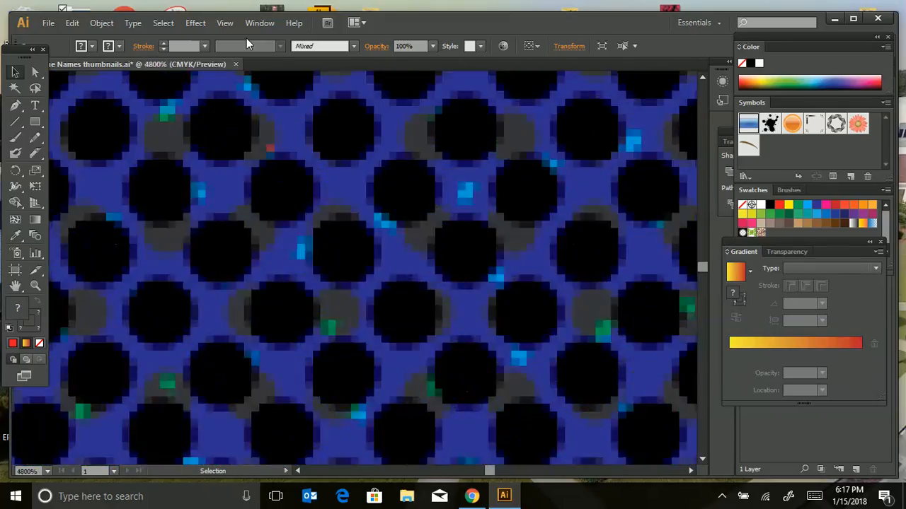
pyautogui.hotkey('ctrl', '+')
pyautogui.hotkey('ctrl', '-')
pyautogui.hotkey('ctrl', '-')
pyautogui.hotkey('ctrl', '-')
pyautogui.hotkey('ctrl', '-')
pyautogui.hotkey('ctrl', '-')
pyautogui.hotkey('ctrl', '-')
pyautogui.hotkey('ctrl', '-')
pyautogui.hotkey('ctrl', '-')
pyautogui.hotkey('ctrl', '-')
pyautogui.hotkey('ctrl', '-')
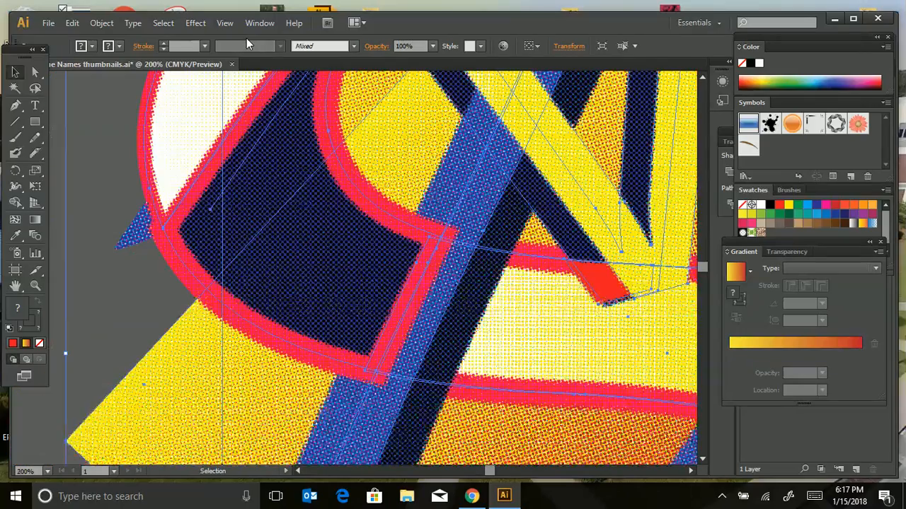
pyautogui.hotkey('ctrl', '-')
pyautogui.hotkey('ctrl', '-')
pyautogui.hotkey('ctrl', '-')
pyautogui.hotkey('ctrl', '-')
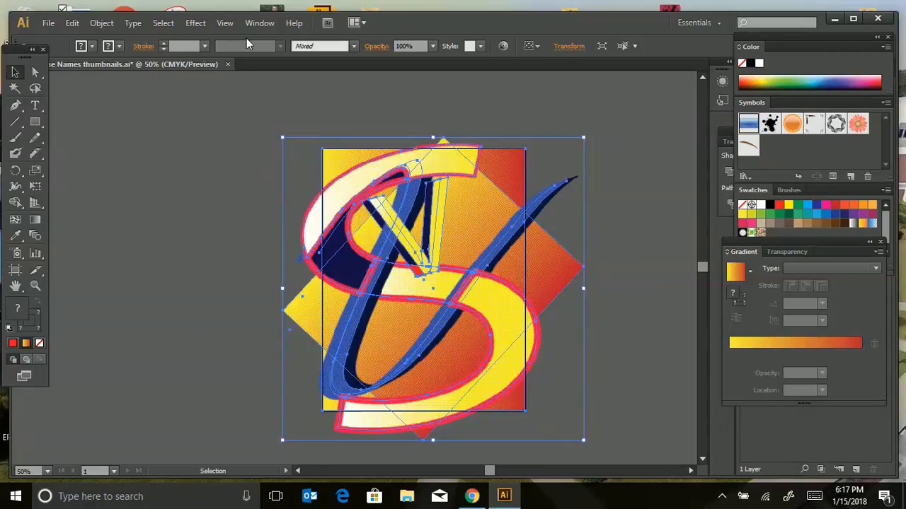
pyautogui.hotkey('ctrl', '+')
pyautogui.hotkey('ctrl', '+')
pyautogui.hotkey('ctrl', '+')
pyautogui.hotkey('ctrl', '+')
pyautogui.hotkey('ctrl', '+')
pyautogui.hotkey('ctrl', '+')
pyautogui.hotkey('ctrl', '+')
pyautogui.hotkey('ctrl', '+')
pyautogui.hotkey('ctrl', '+')
pyautogui.hotkey('ctrl', '+')
pyautogui.hotkey('ctrl', '+')
pyautogui.hotkey('ctrl', '-')
pyautogui.hotkey('ctrl', '-')
pyautogui.hotkey('ctrl', '-')
pyautogui.hotkey('ctrl', '-')
pyautogui.hotkey('ctrl', '-')
pyautogui.hotkey('ctrl', '-')
pyautogui.hotkey('ctrl', '-')
pyautogui.hotkey('ctrl', '-')
pyautogui.hotkey('ctrl', '-')
pyautogui.hotkey('ctrl', '-')
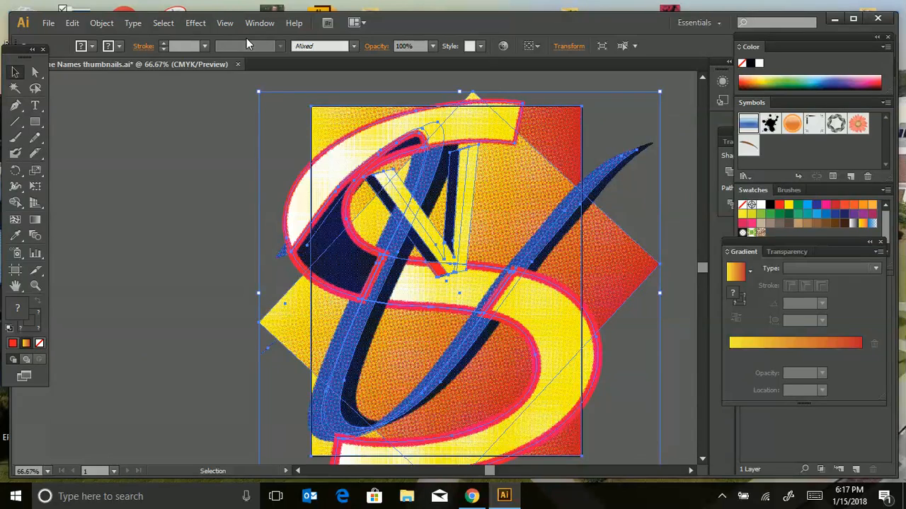
pyautogui.hotkey('ctrl', '-')
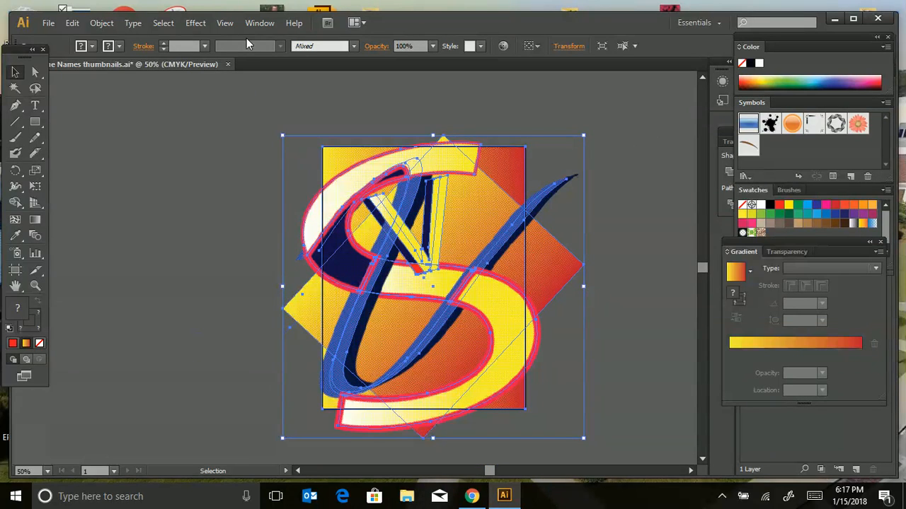
pyautogui.click(106, 192)
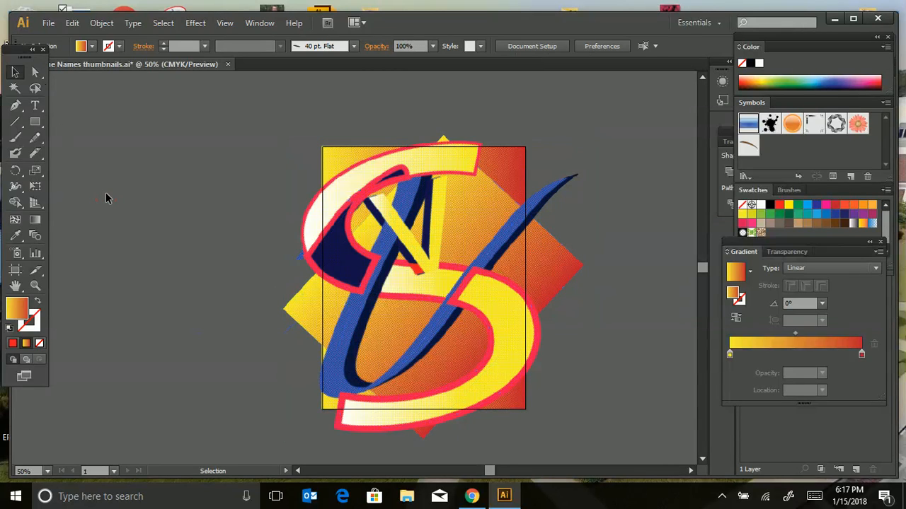